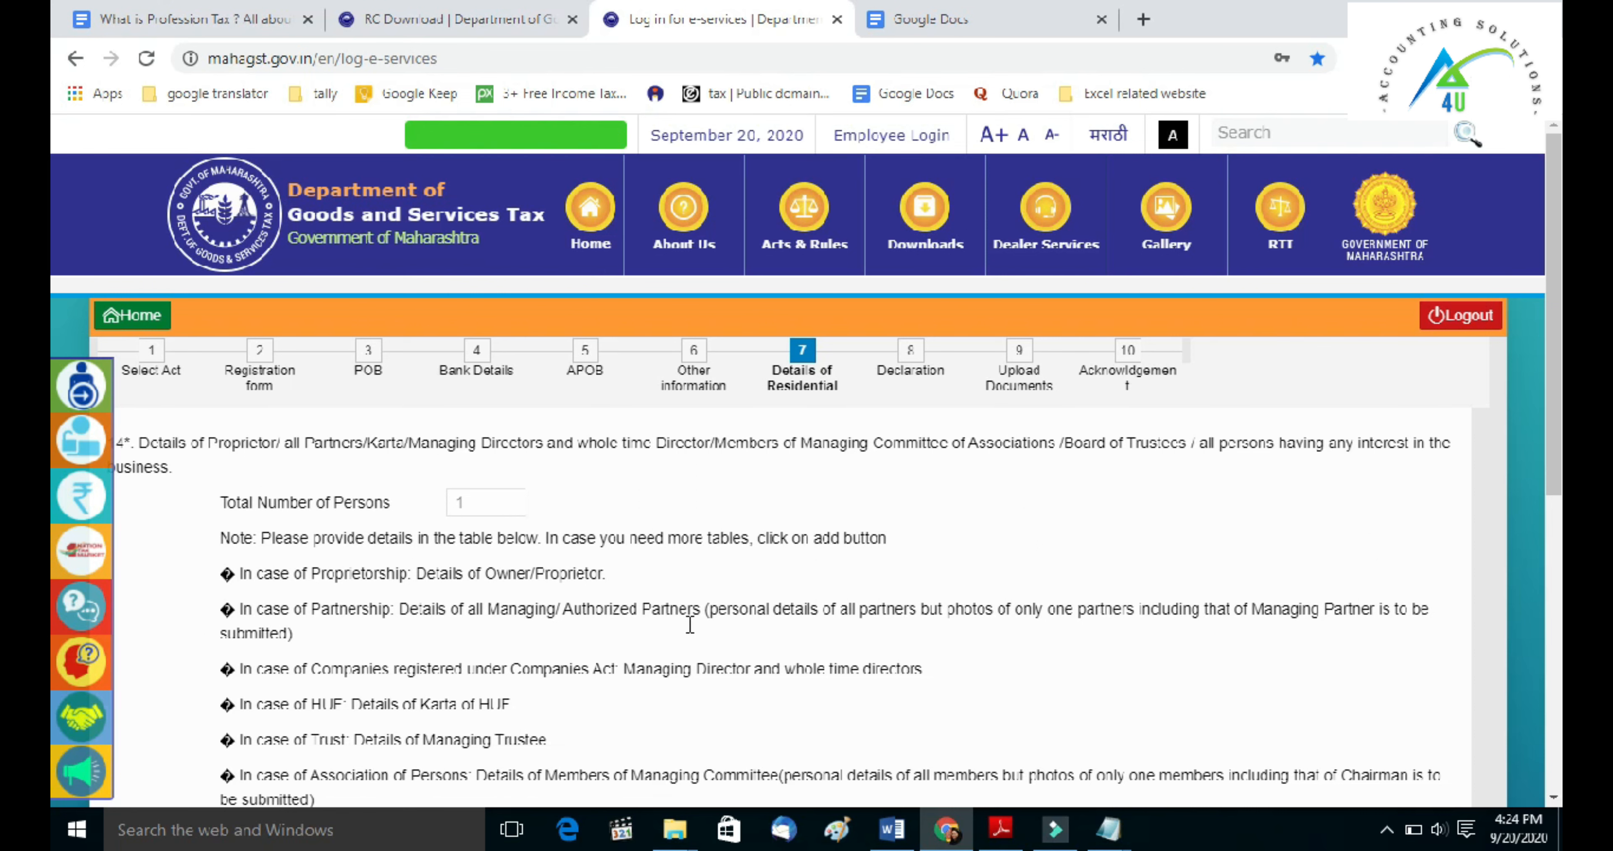
- Review the instructions on whose personal details are required for each business type, down to the Details(2) form
scroll(690, 624, down, 2)
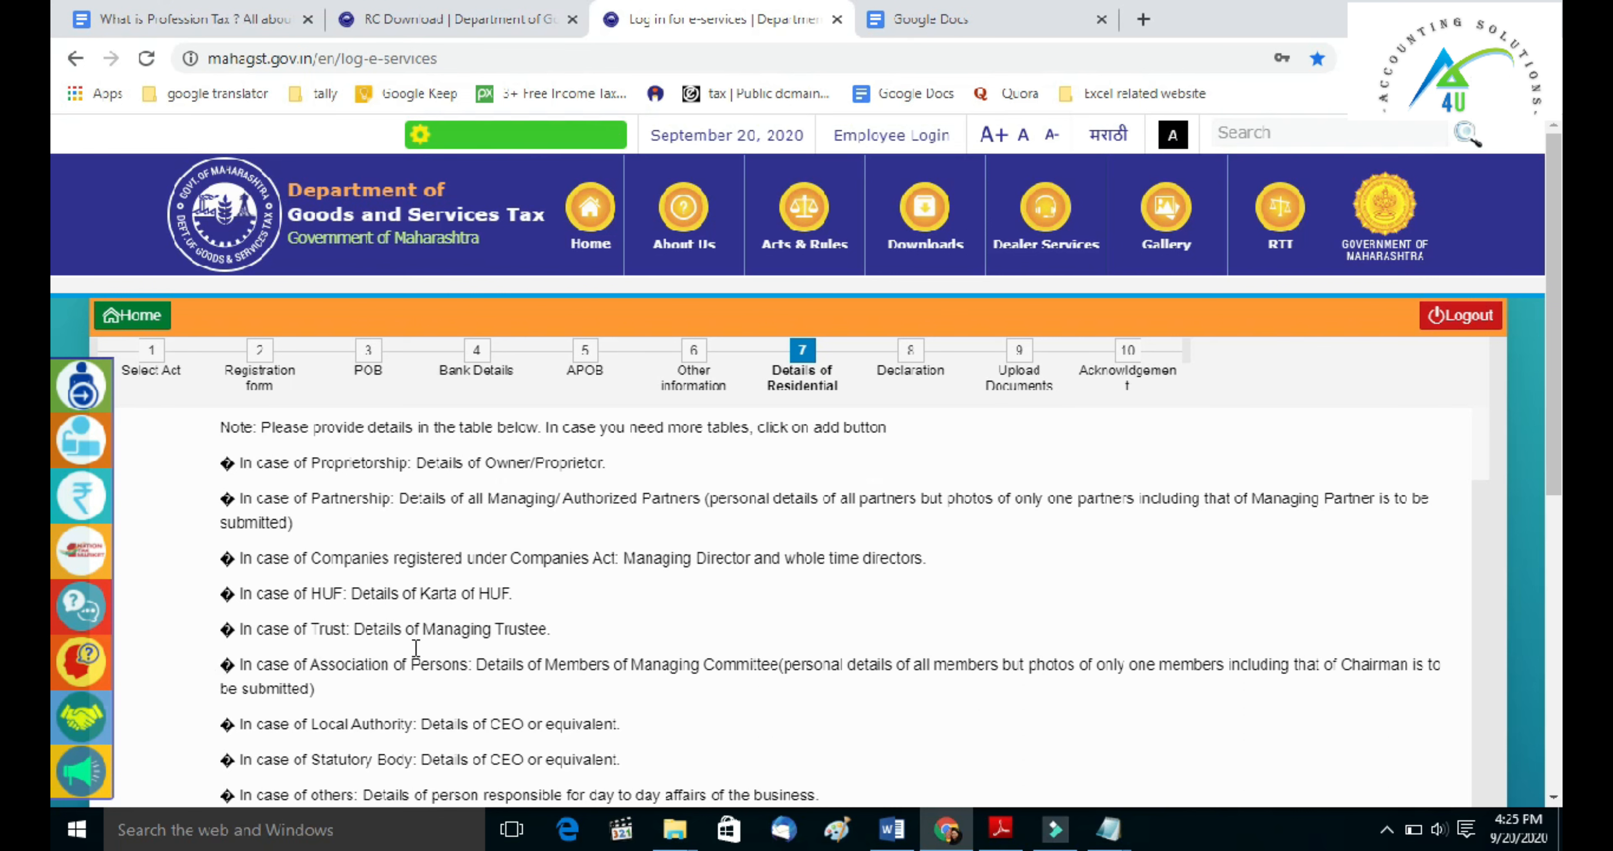
scroll(553, 646, down, 3)
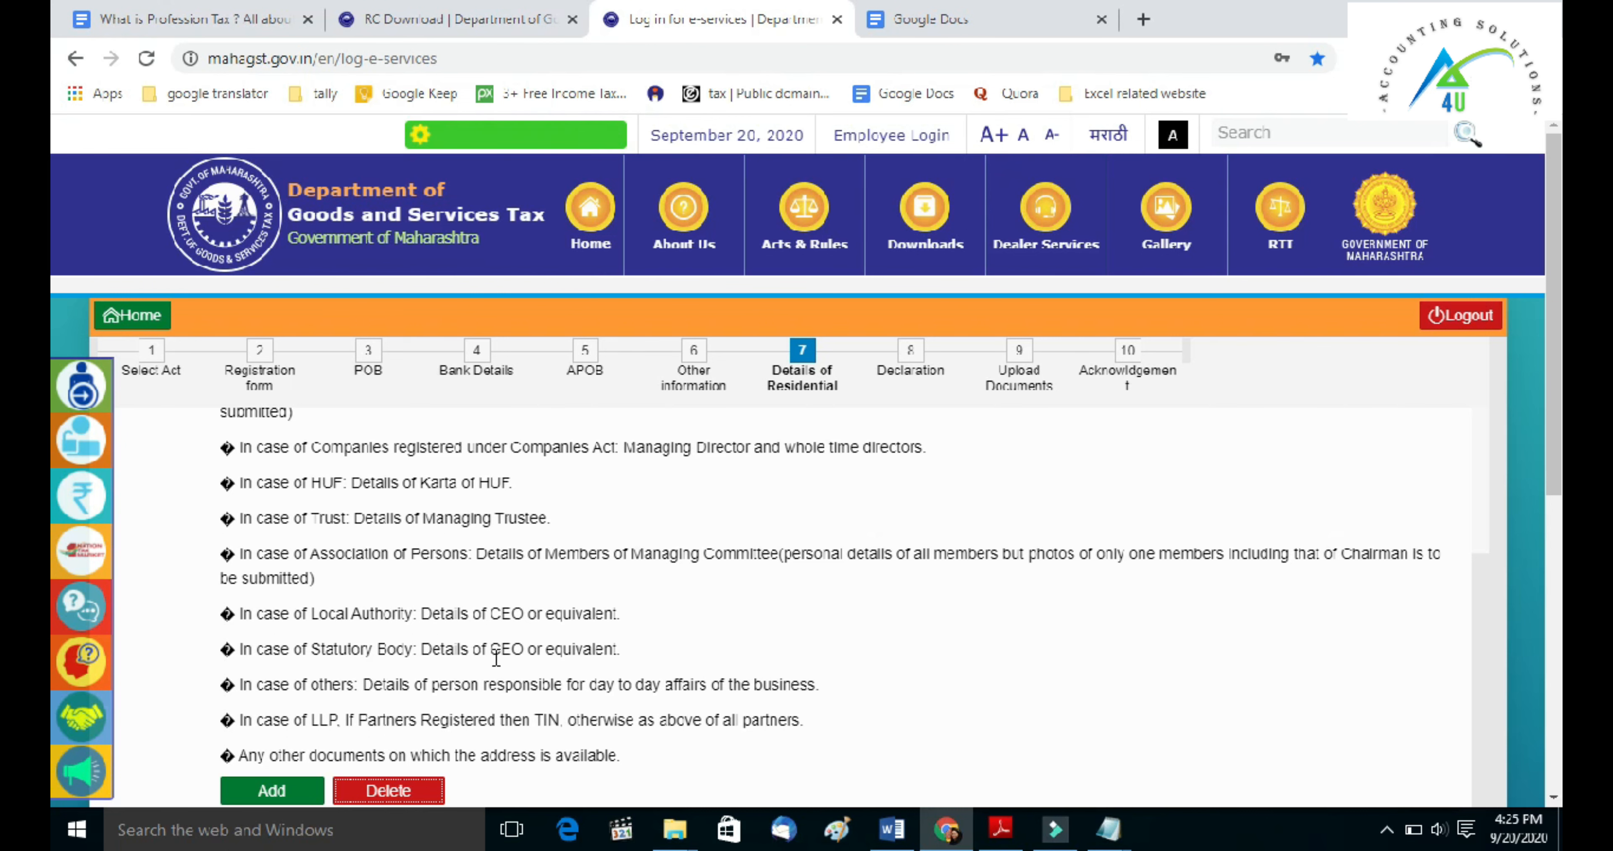
scroll(526, 657, down, 2)
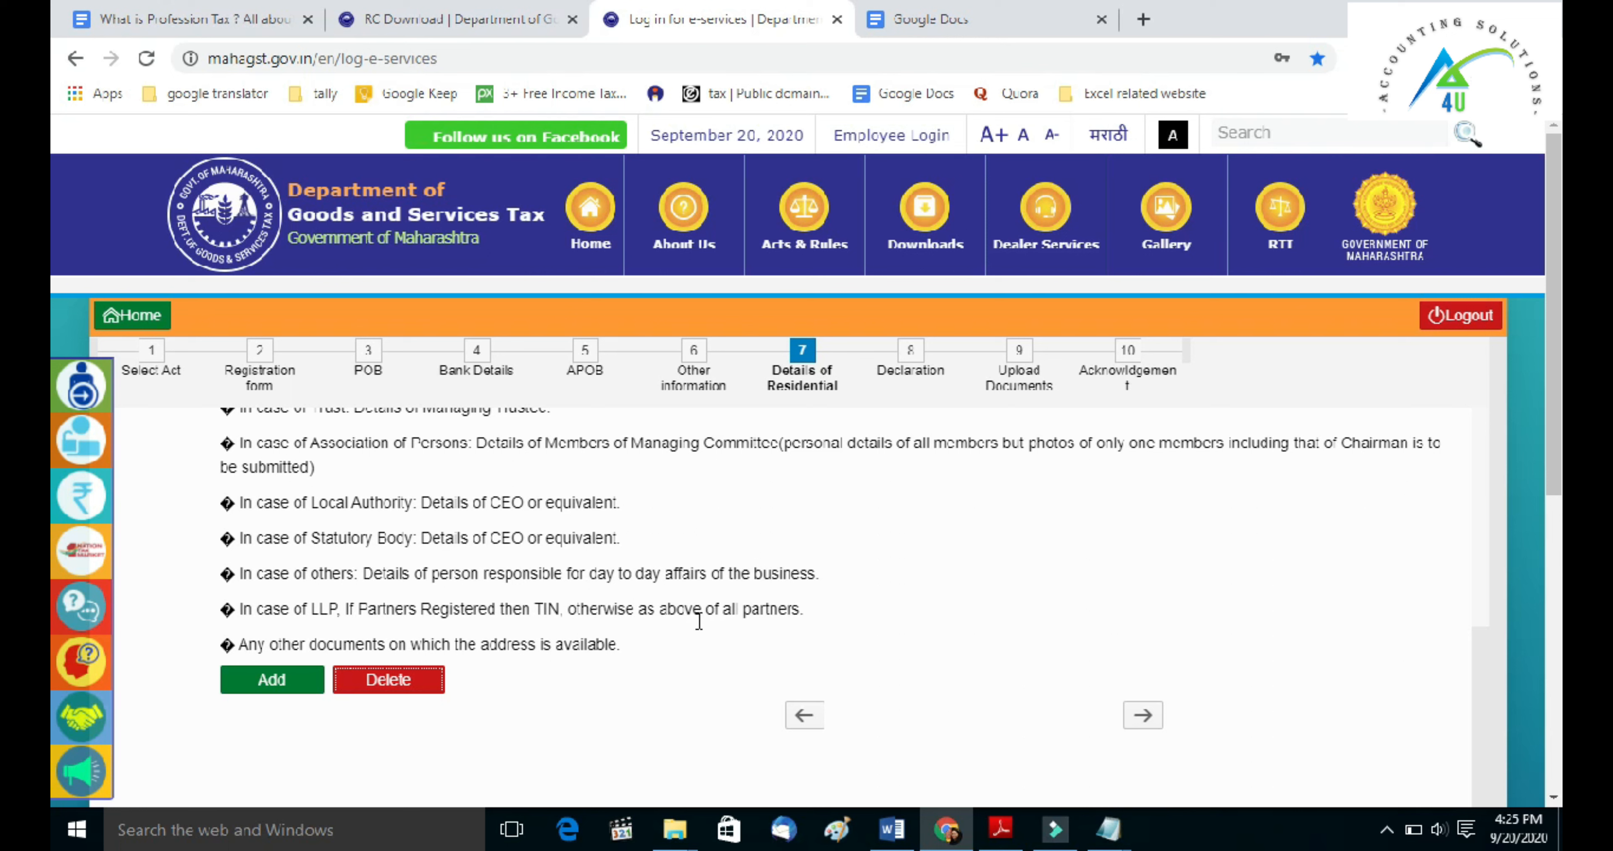
scroll(247, 645, down, 7)
click(352, 435)
scroll(353, 434, up, 5)
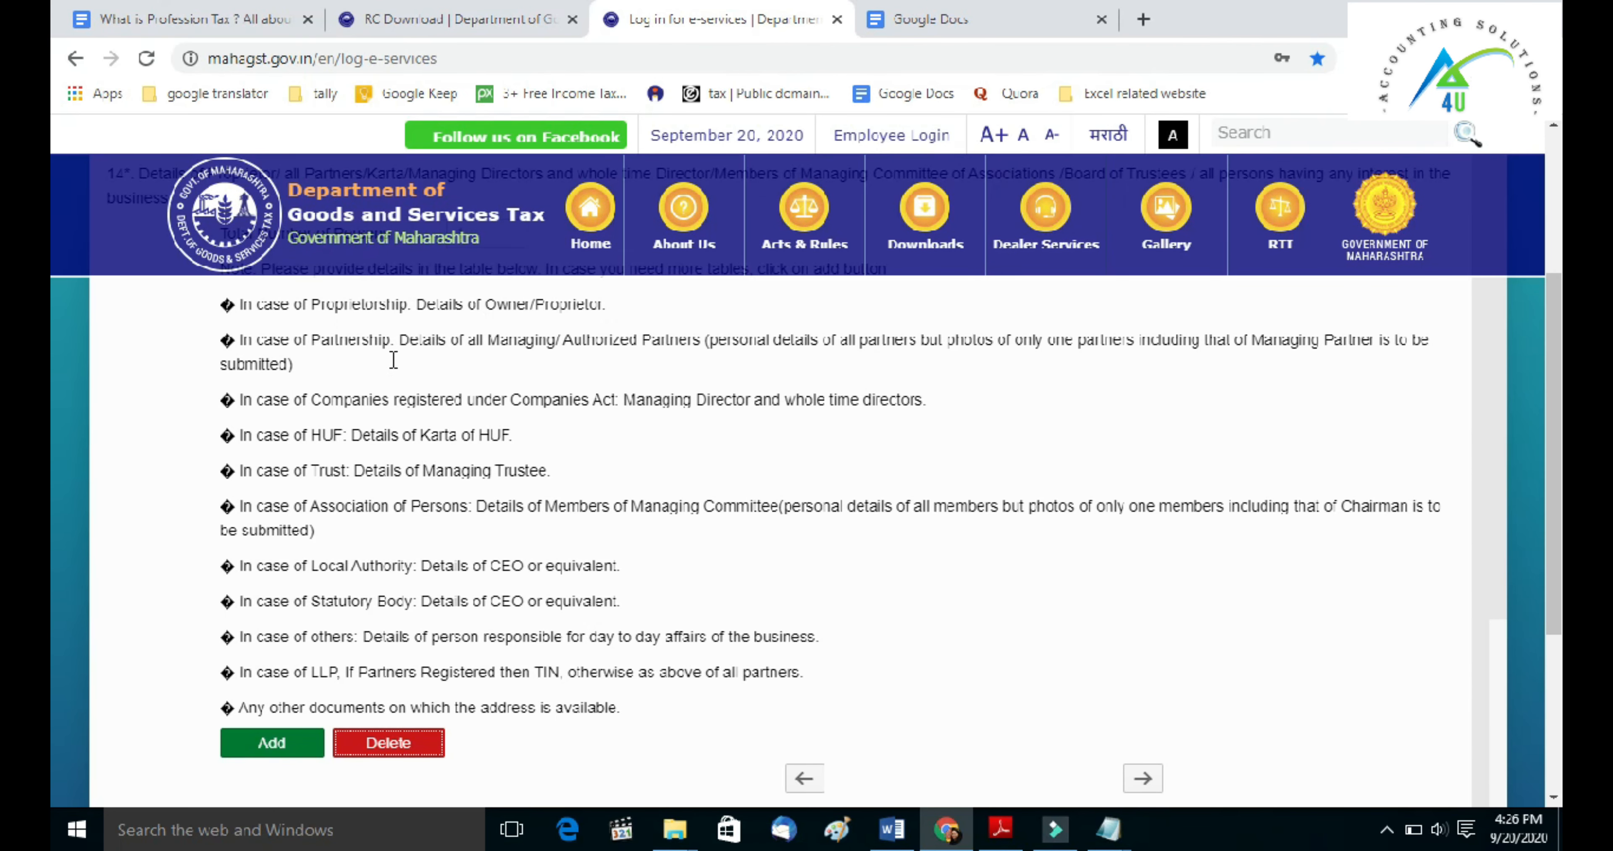
scroll(469, 591, down, 5)
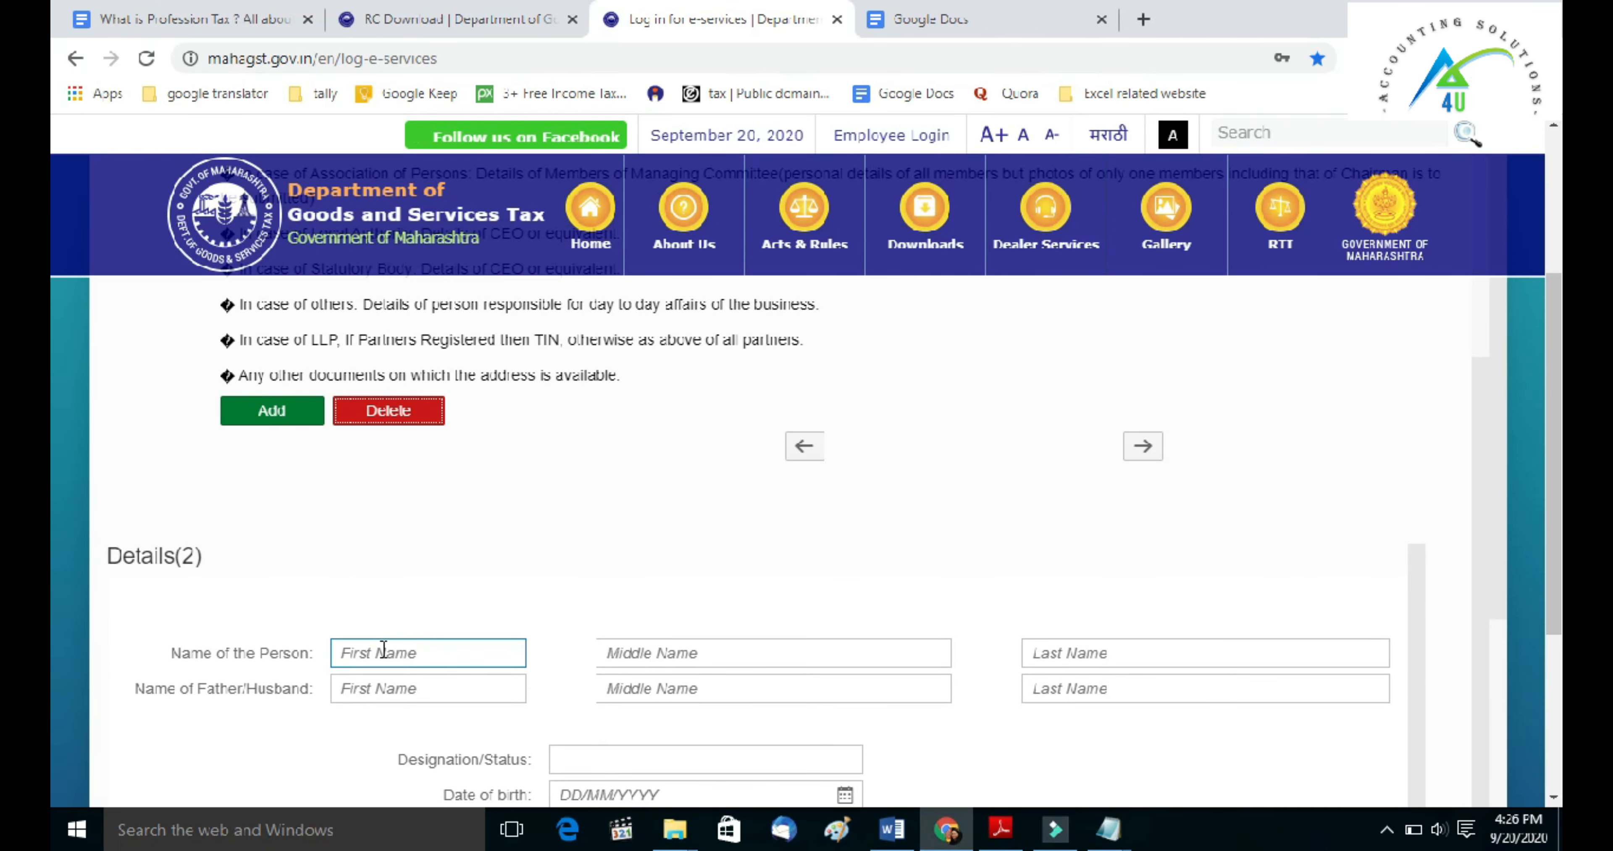
drag(1559, 468, 1560, 498)
scroll(53, 509, down, 1)
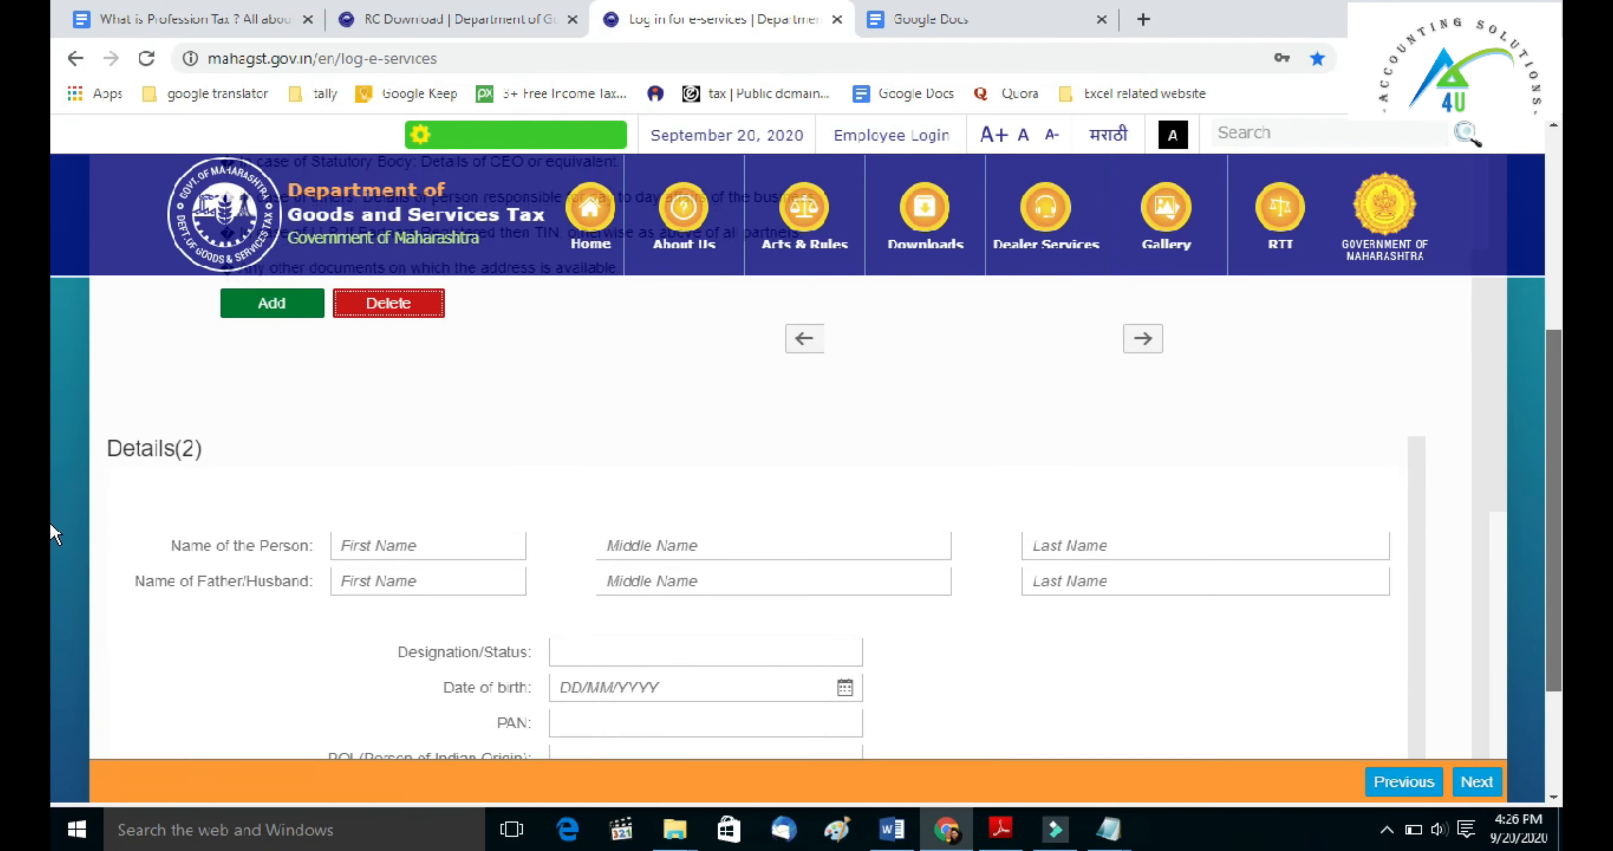
- Examine the Details(2) fields for names, designation, date of birth, identification and registration numbers, contact information and gender
click(410, 547)
click(790, 545)
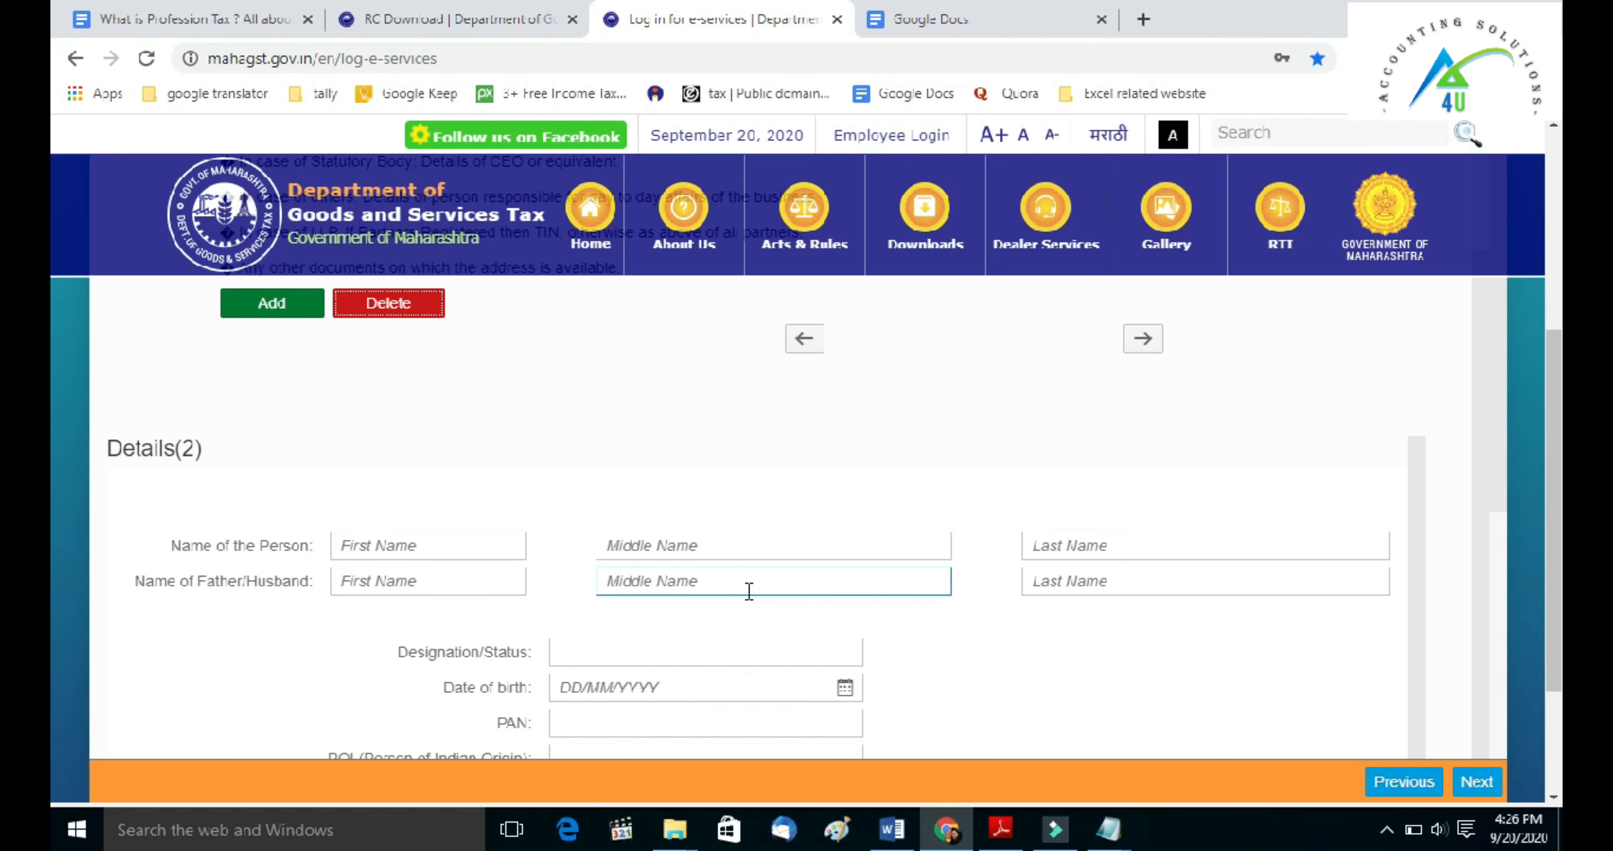
scroll(1002, 633, down, 2)
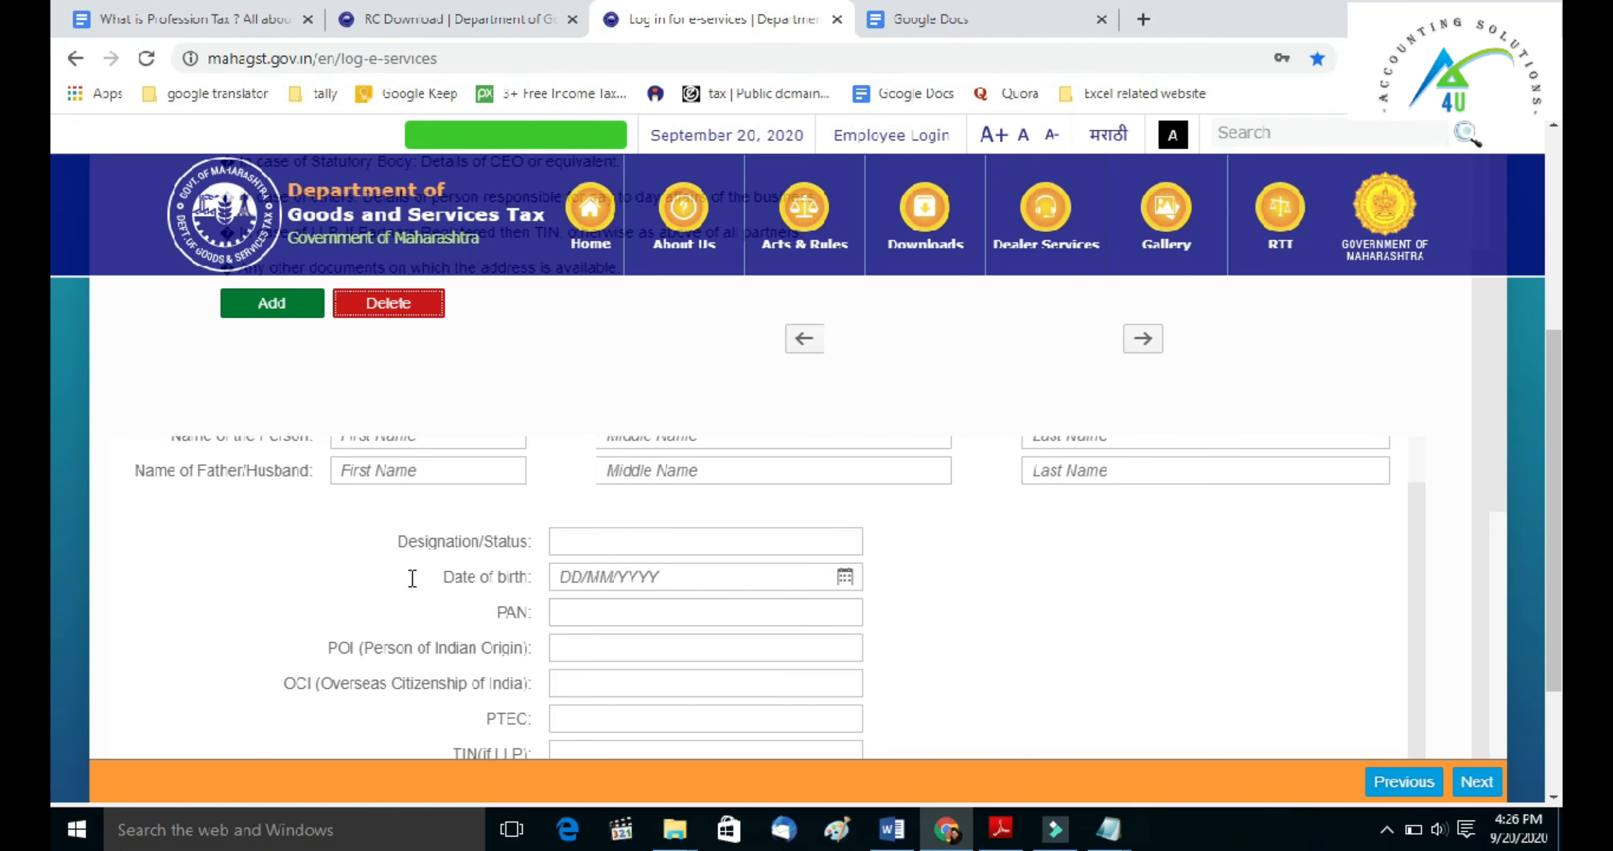
click(611, 539)
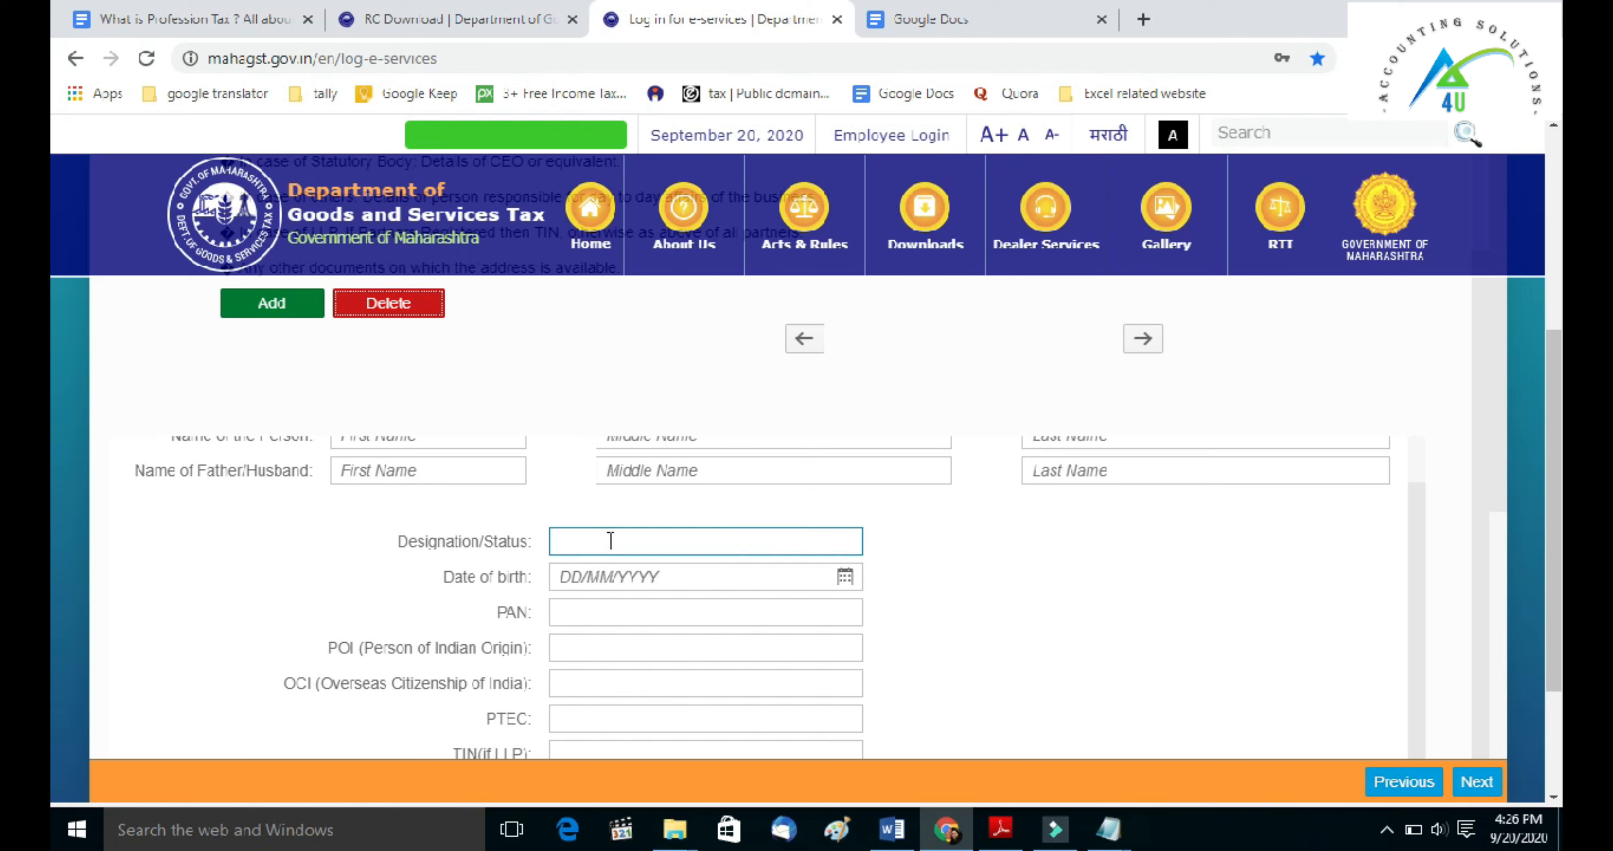
click(483, 608)
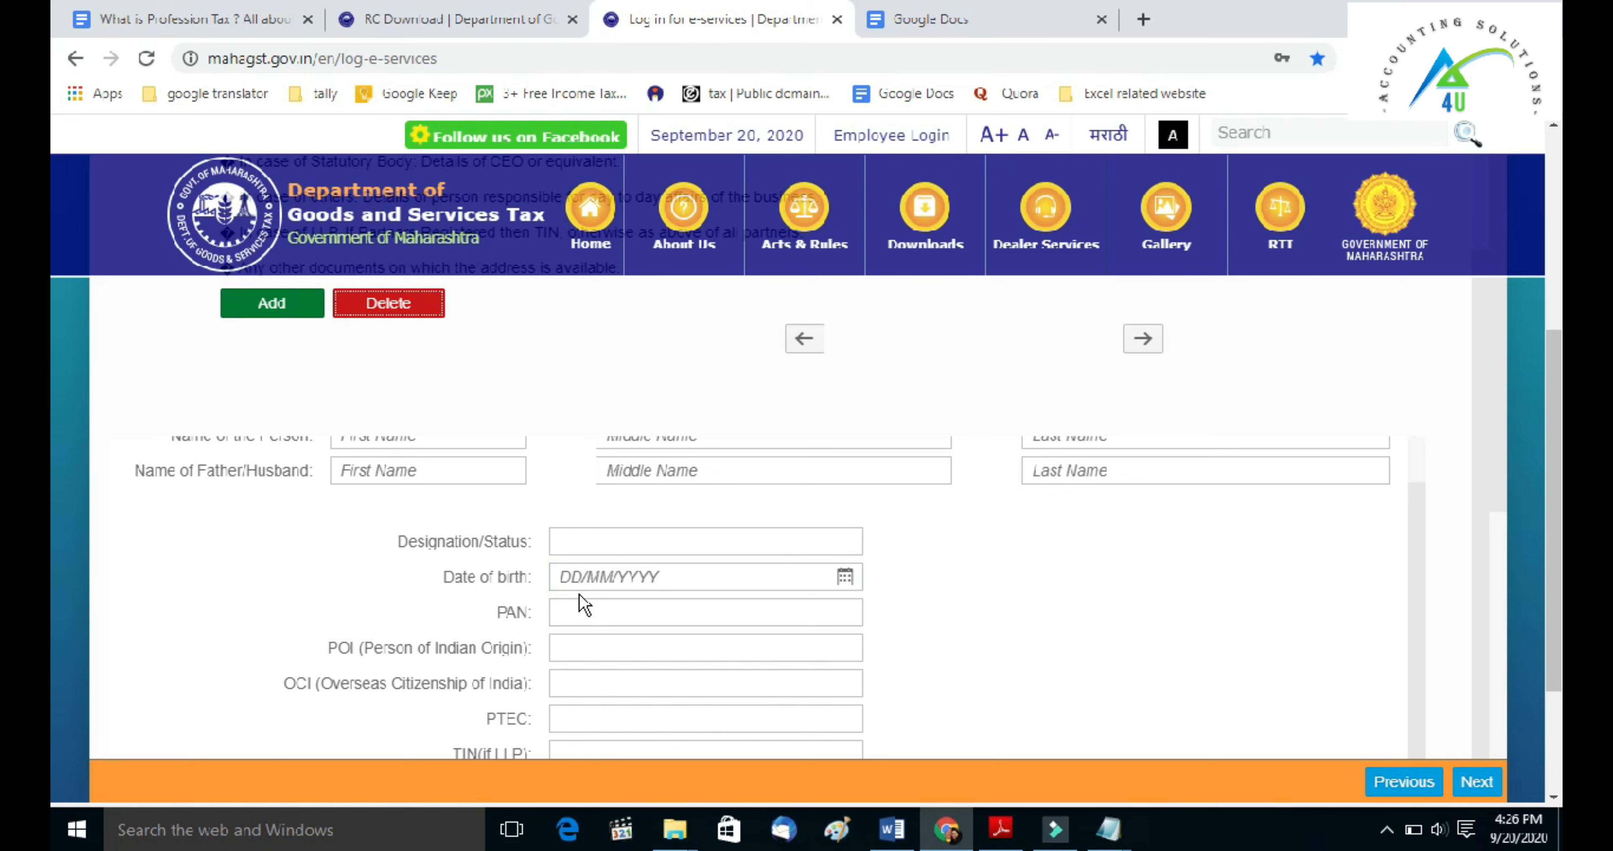
click(614, 626)
scroll(613, 626, down, 3)
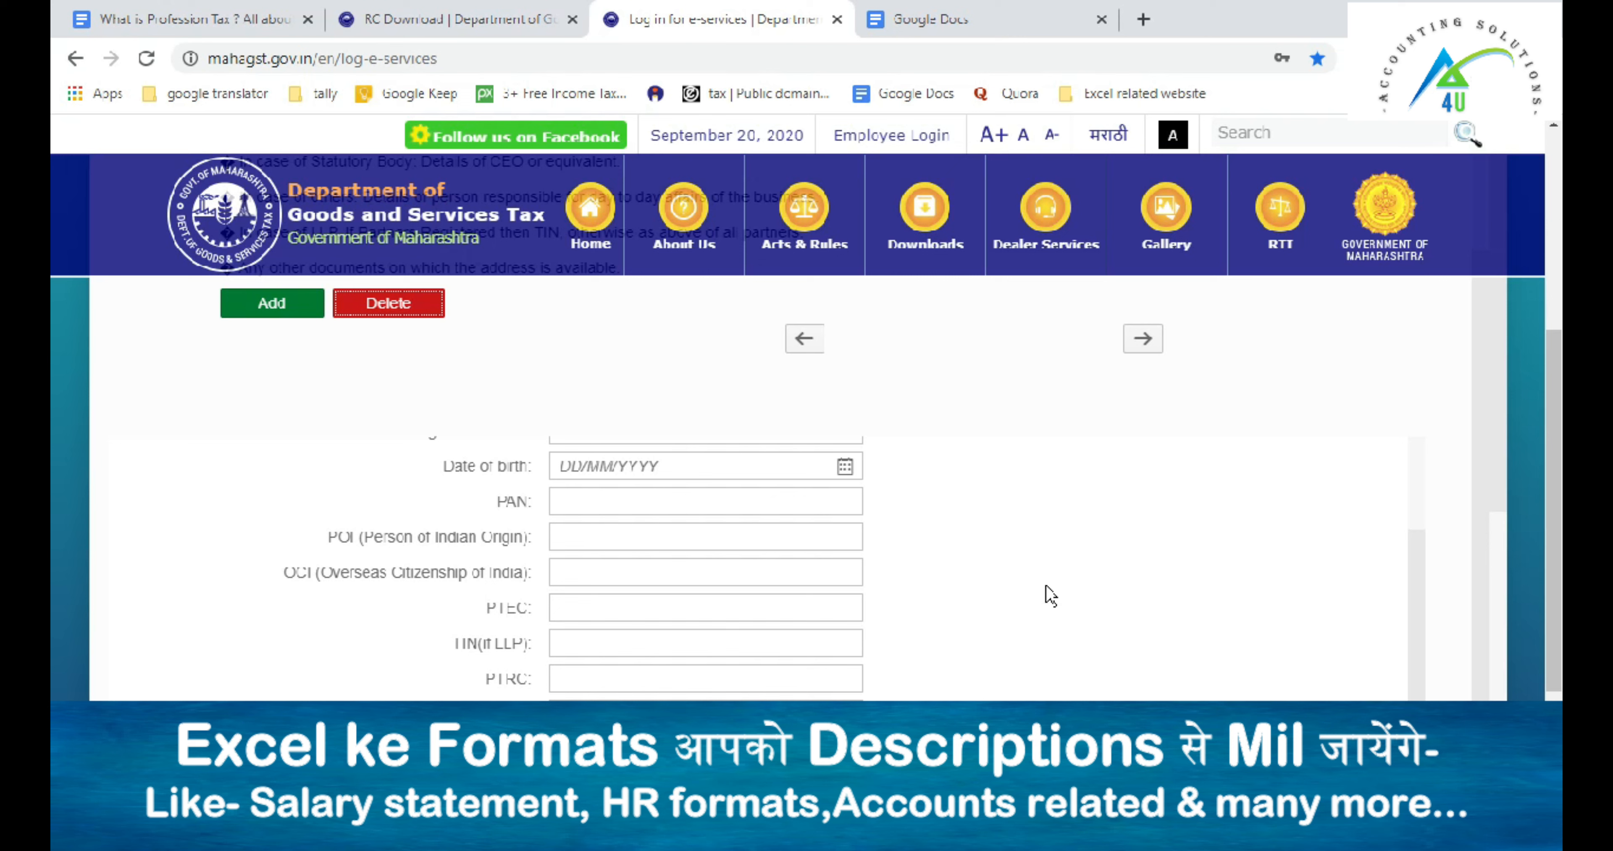
scroll(758, 569, down, 5)
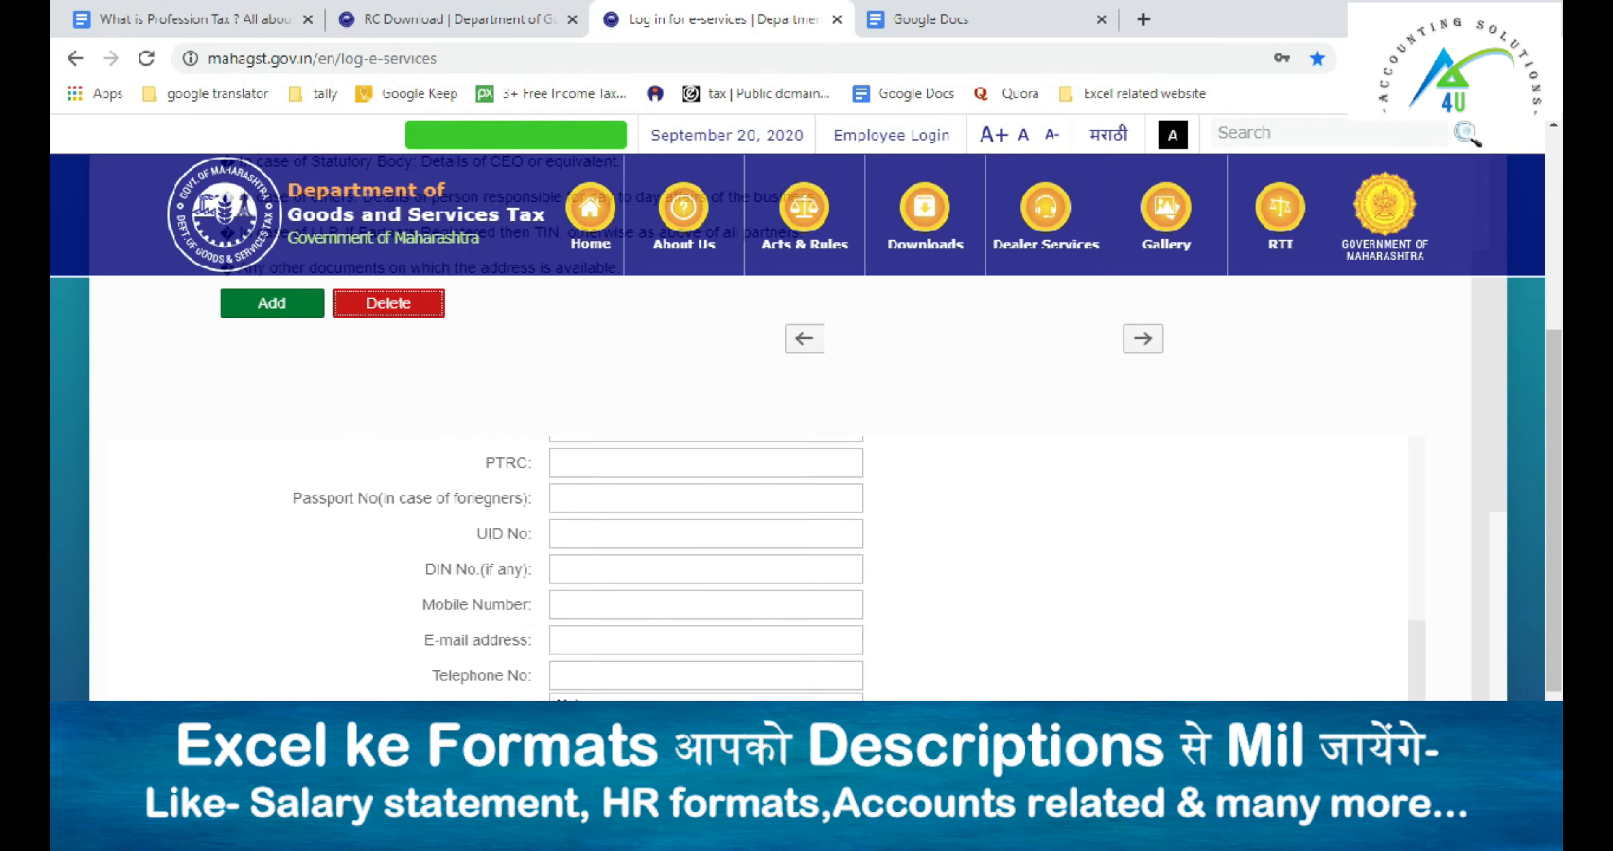
scroll(758, 569, up, 3)
scroll(758, 568, up, 5)
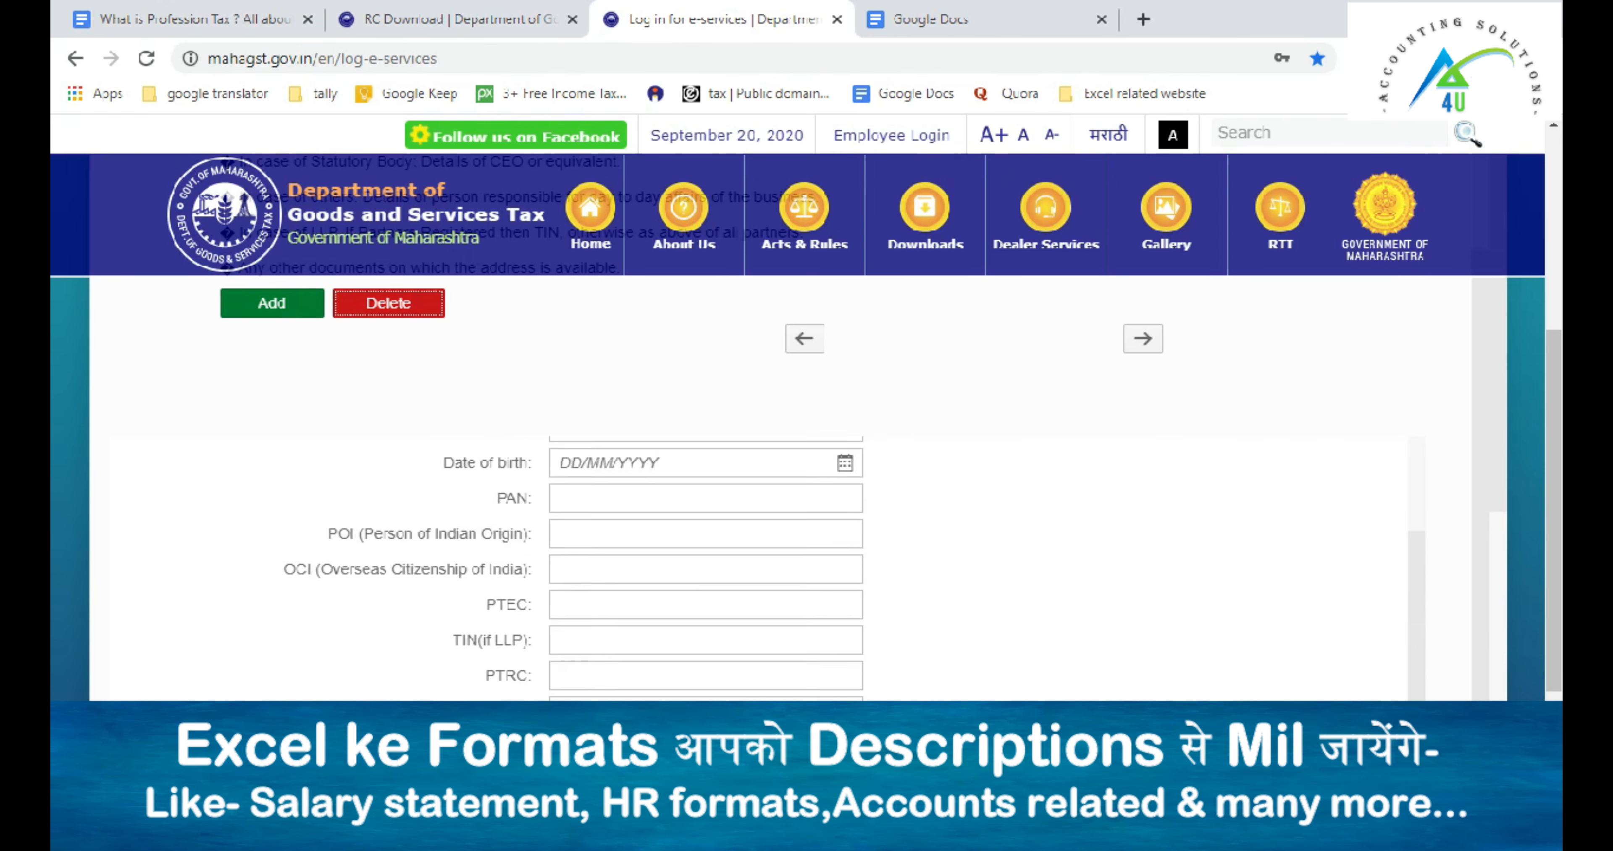
scroll(758, 568, down, 2)
scroll(541, 648, down, 1)
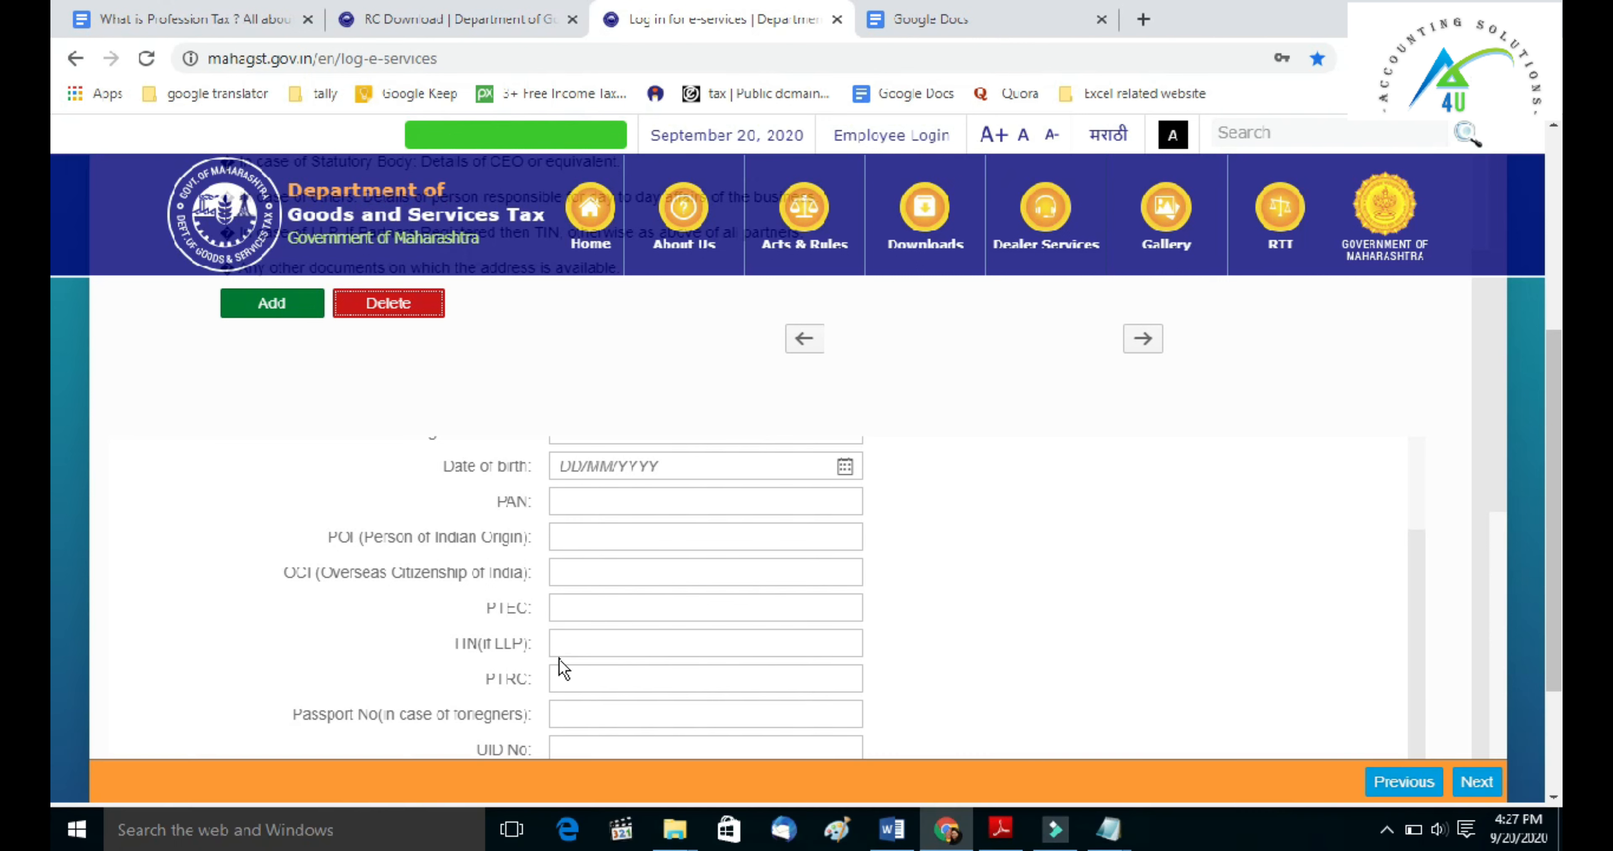
scroll(605, 654, down, 2)
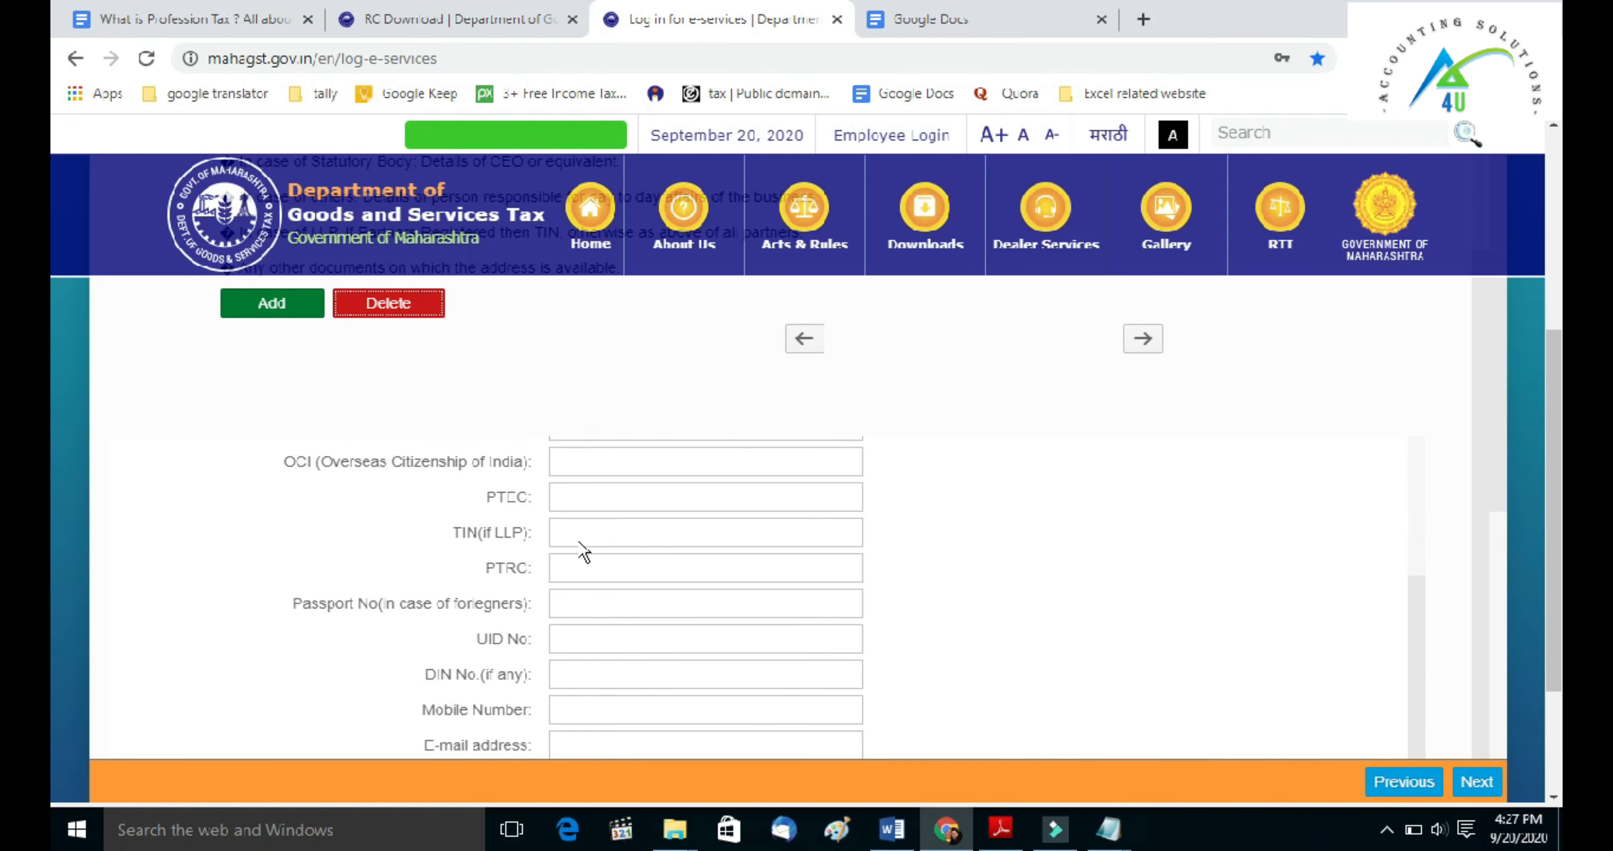
scroll(614, 601, down, 2)
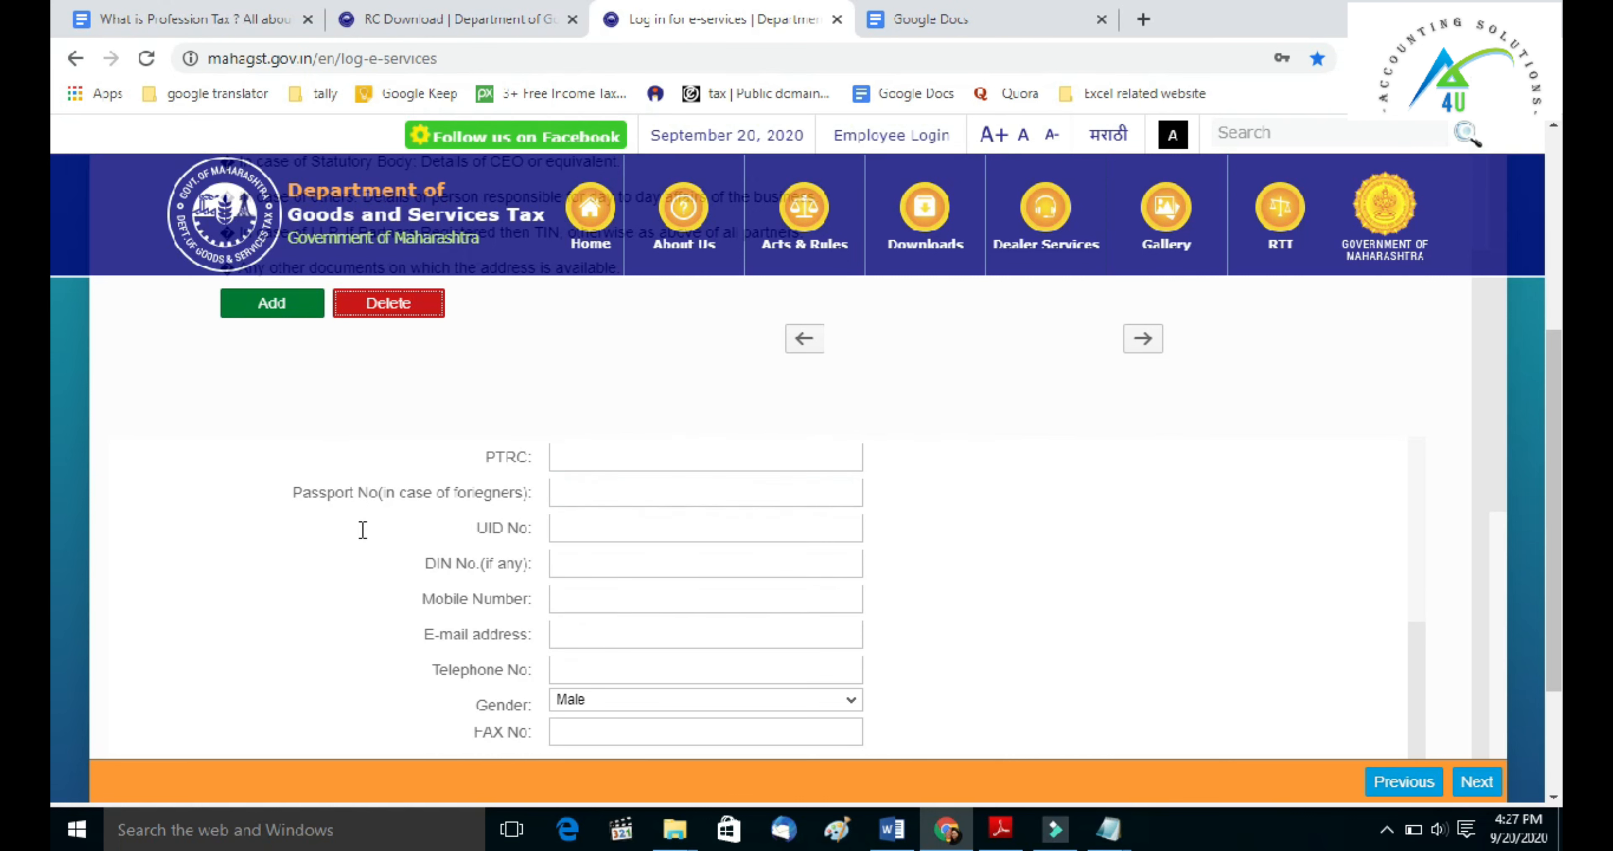
click(677, 497)
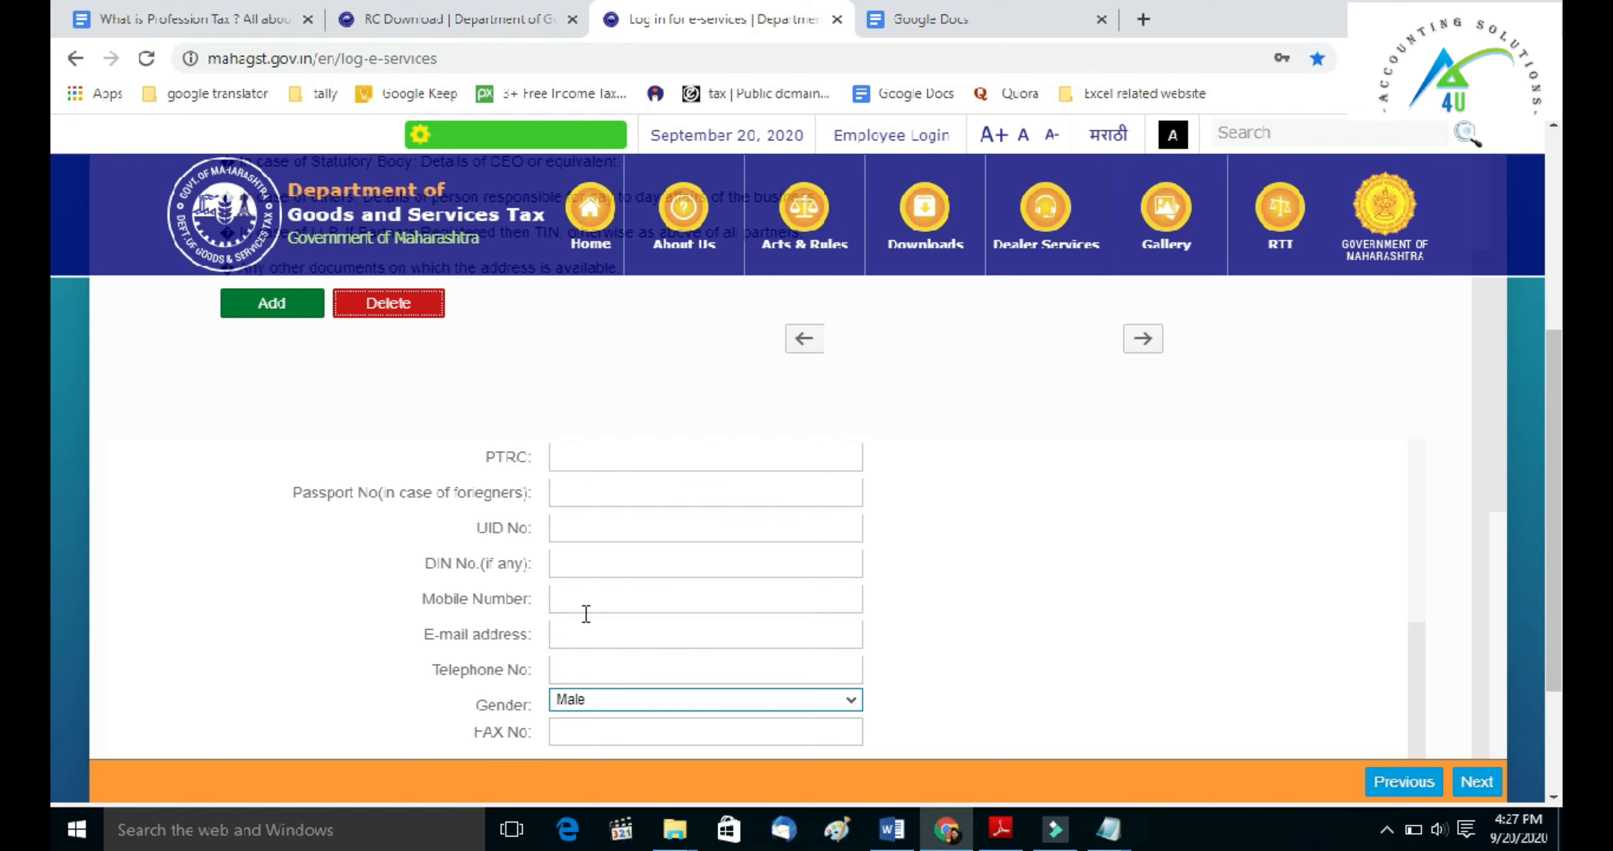
- Review the Residential Address(2) fields and the Contact Details(2) fields for the second mobile number and e-mail address
scroll(727, 680, down, 5)
scroll(727, 685, up, 2)
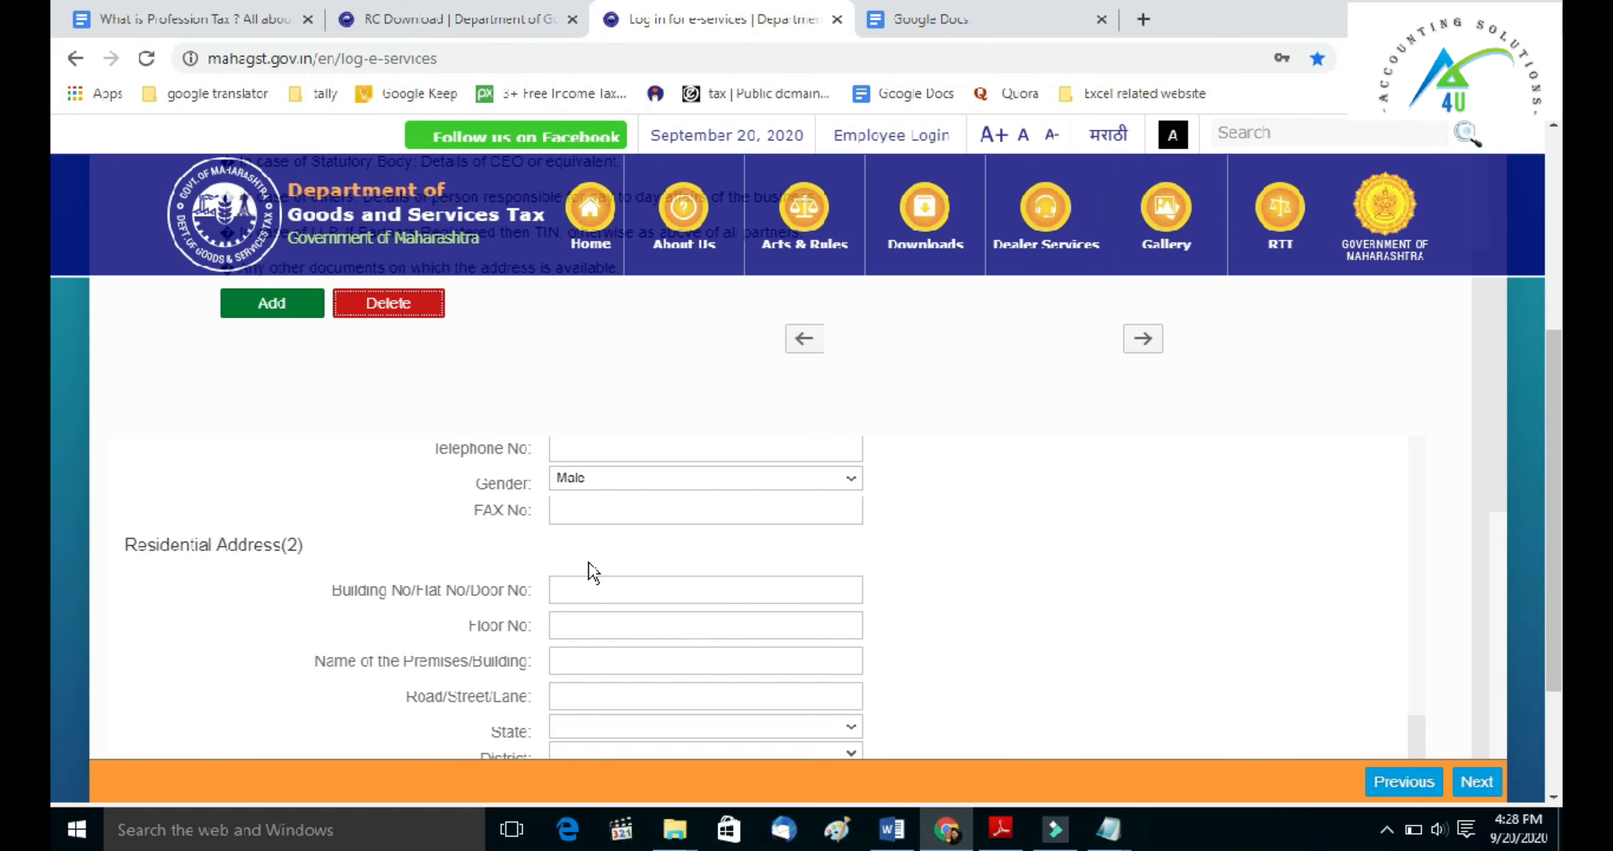
scroll(591, 569, down, 2)
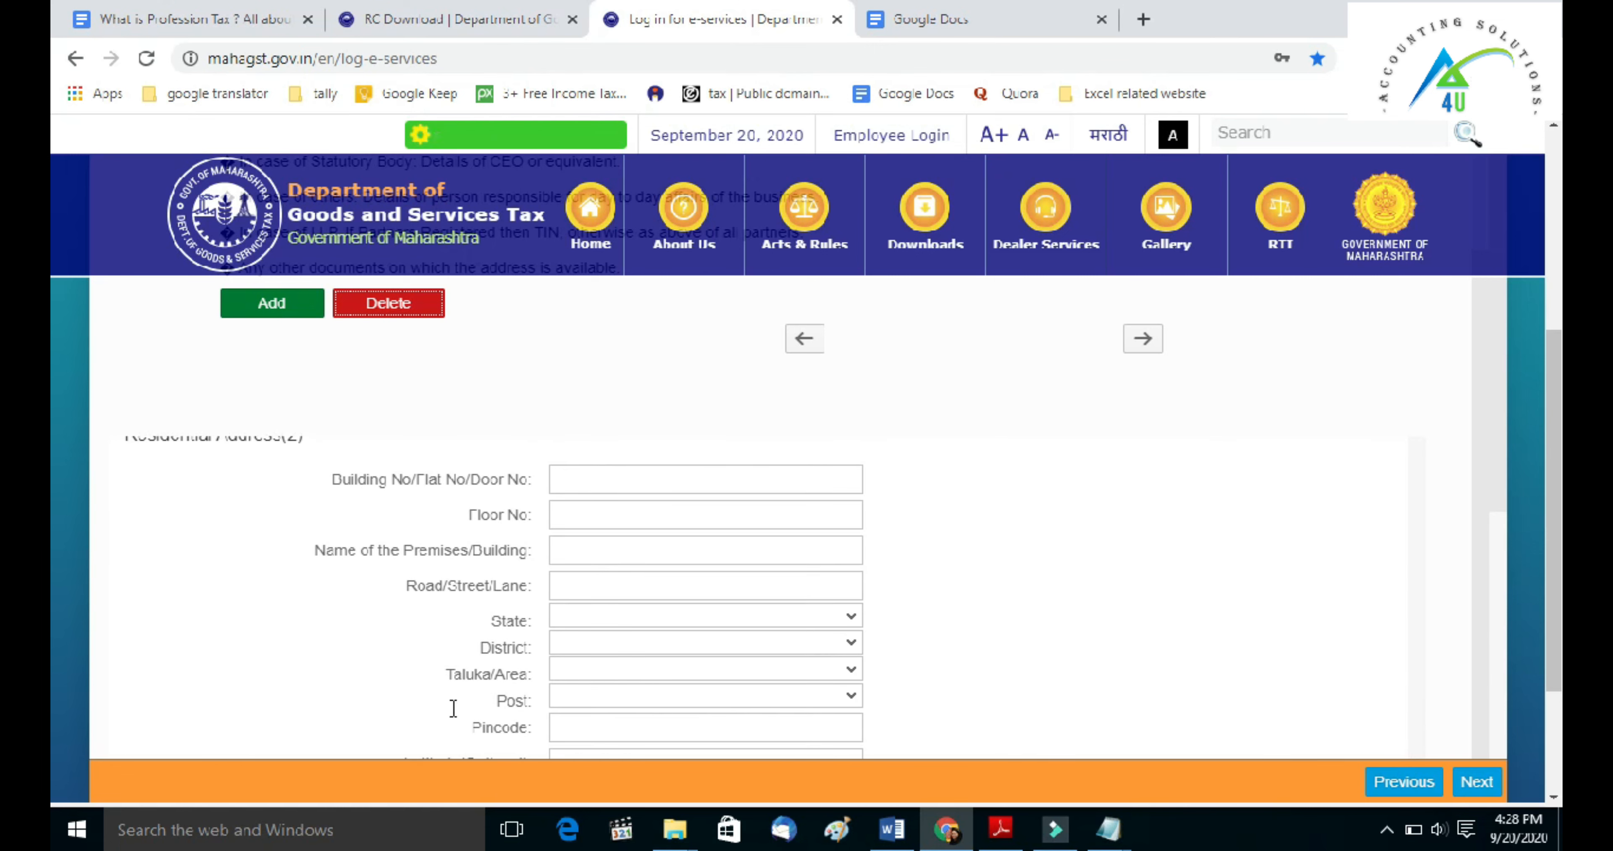
scroll(452, 708, down, 4)
scroll(451, 709, down, 2)
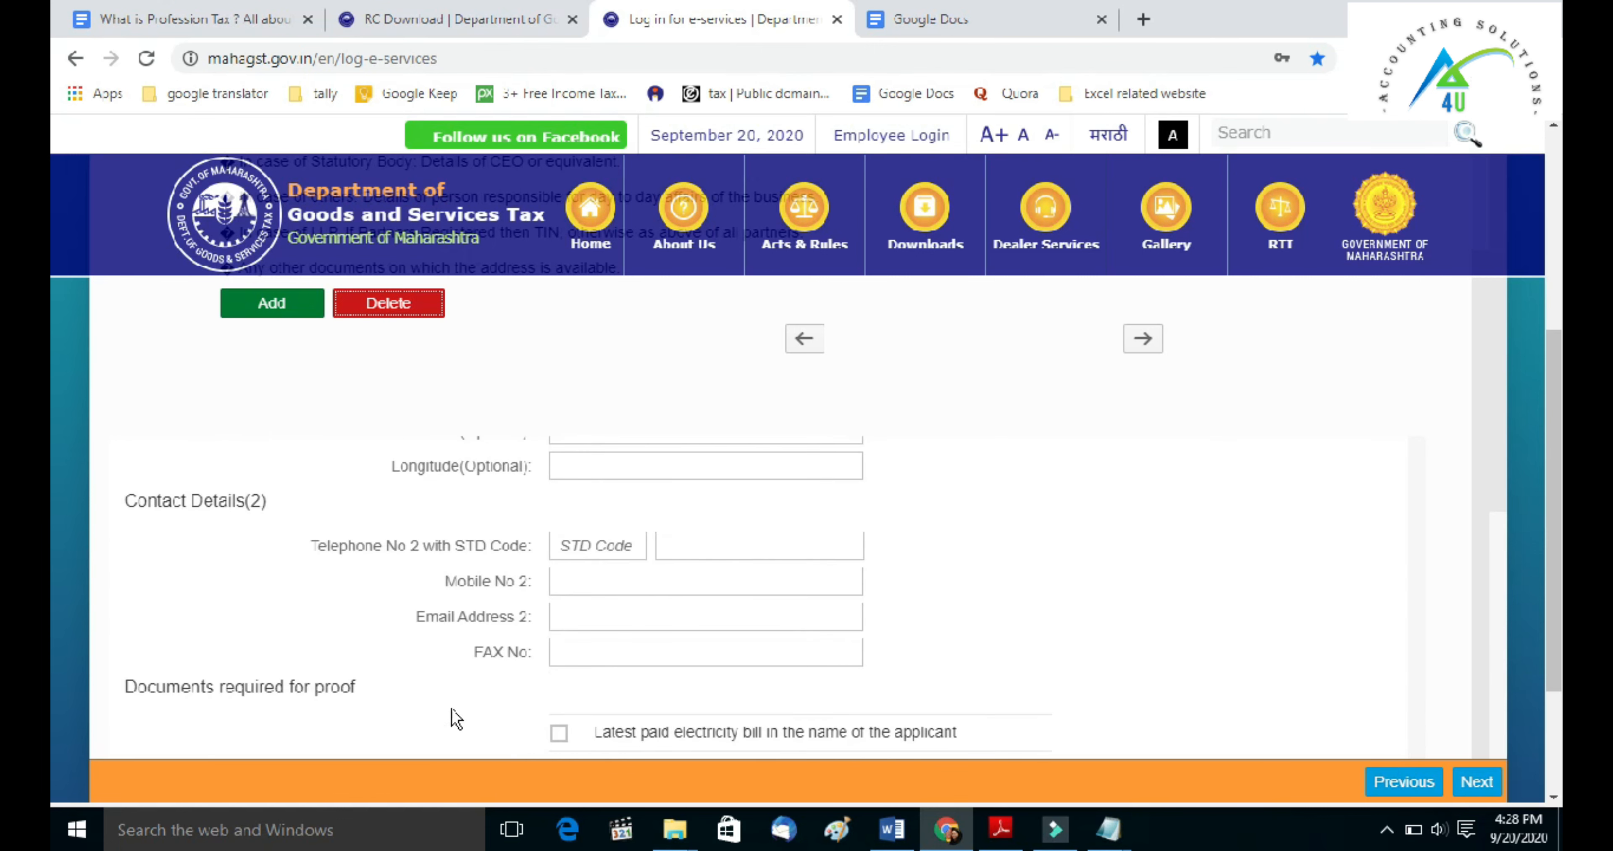
click(636, 581)
click(640, 618)
- Select Driving License and Aadhaar Card as the documents required for proof and review the list
scroll(640, 619, down, 2)
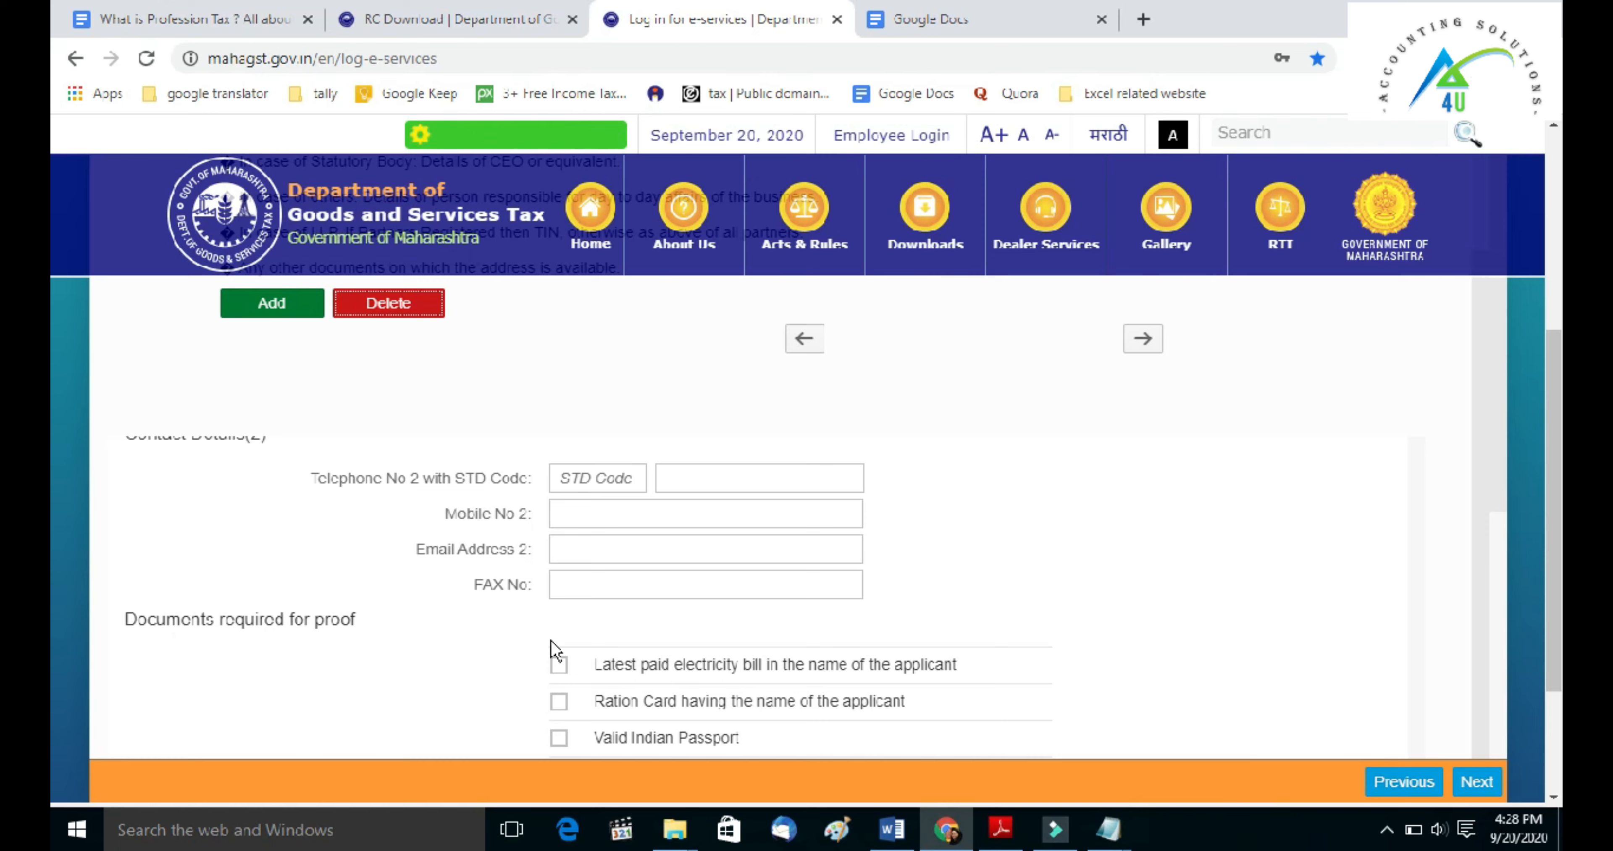
scroll(588, 652, down, 3)
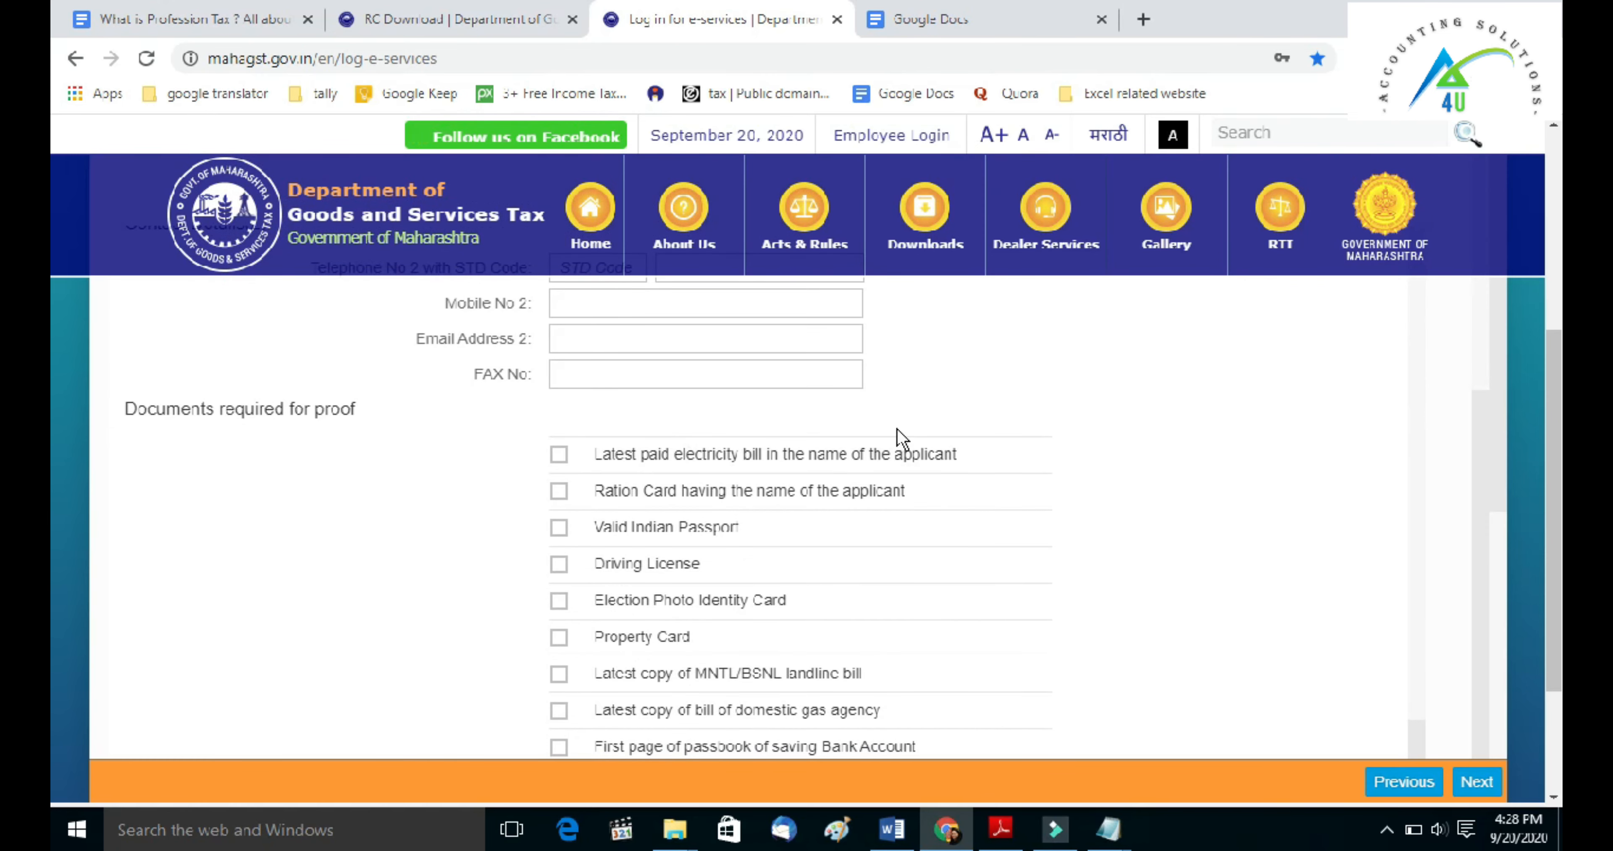
scroll(837, 716, down, 2)
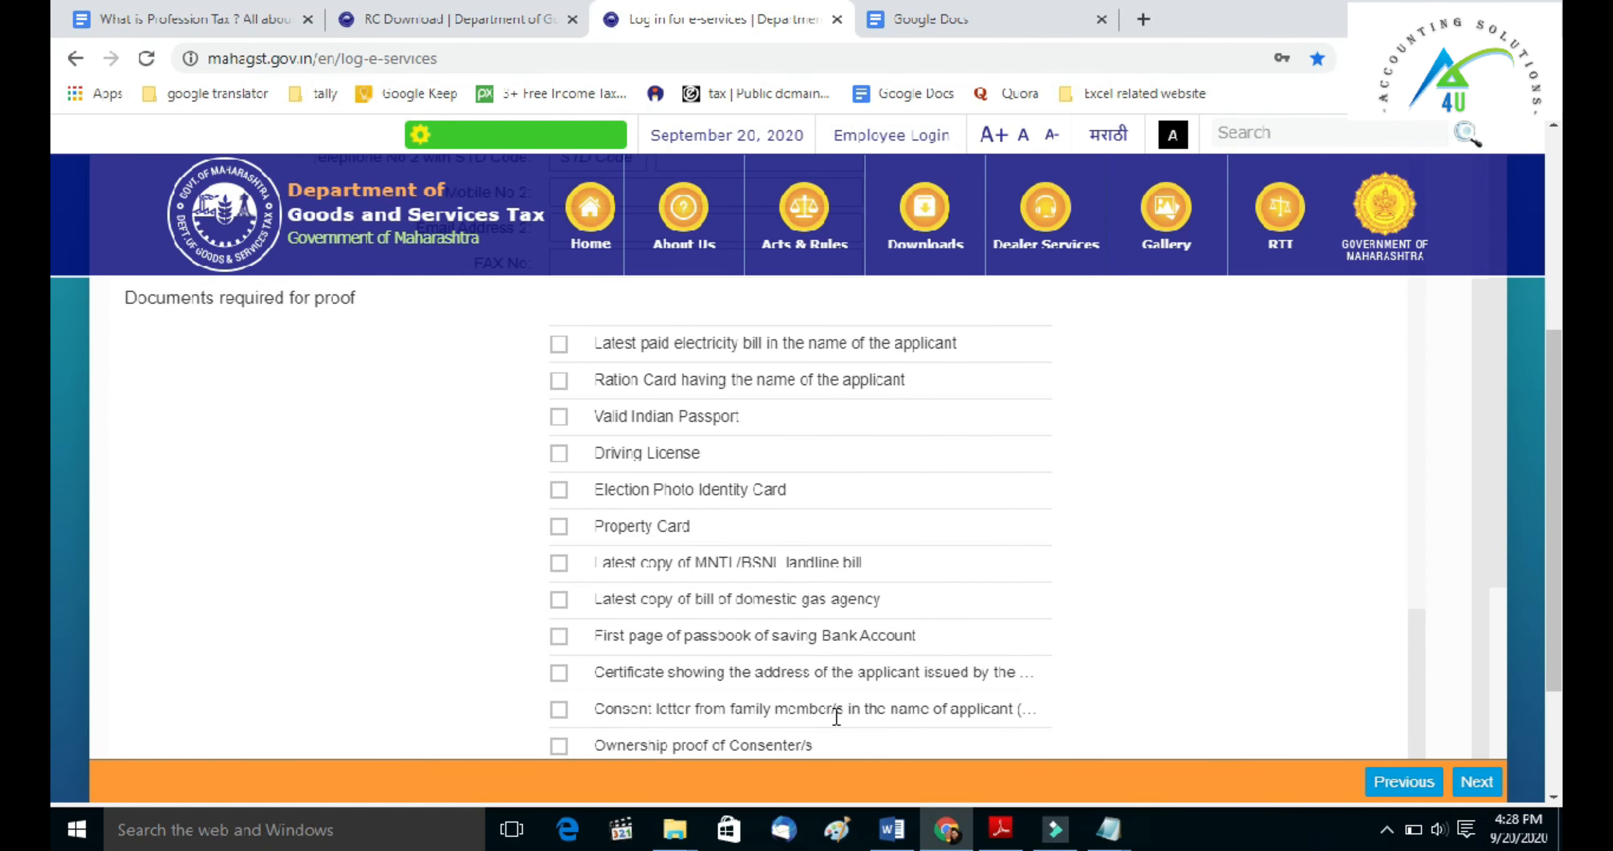
scroll(837, 715, down, 3)
scroll(833, 714, up, 3)
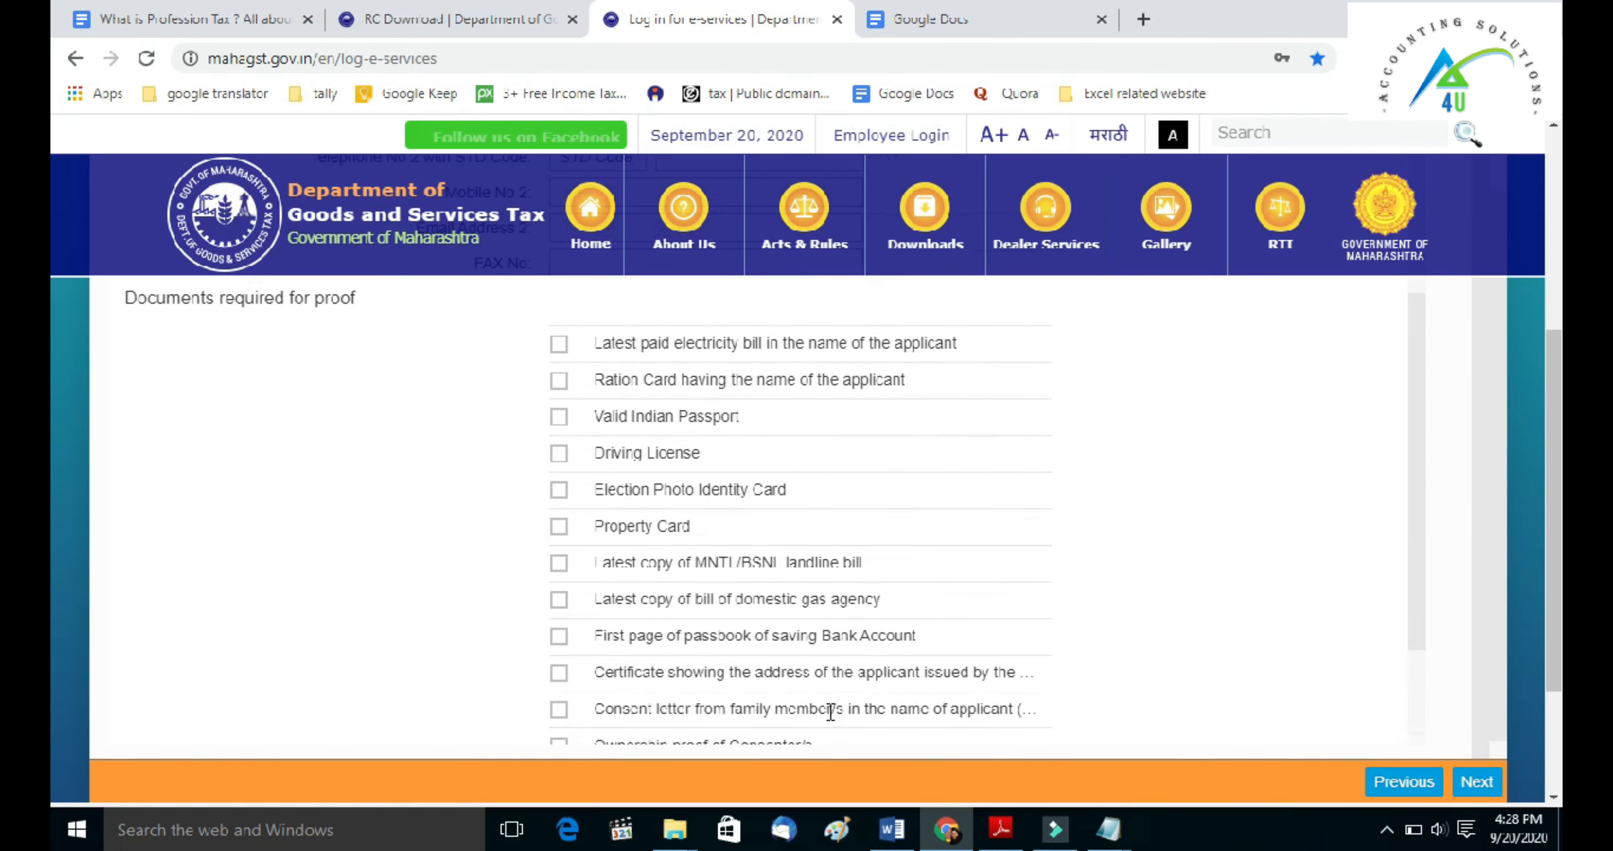
click(559, 453)
scroll(635, 557, down, 1)
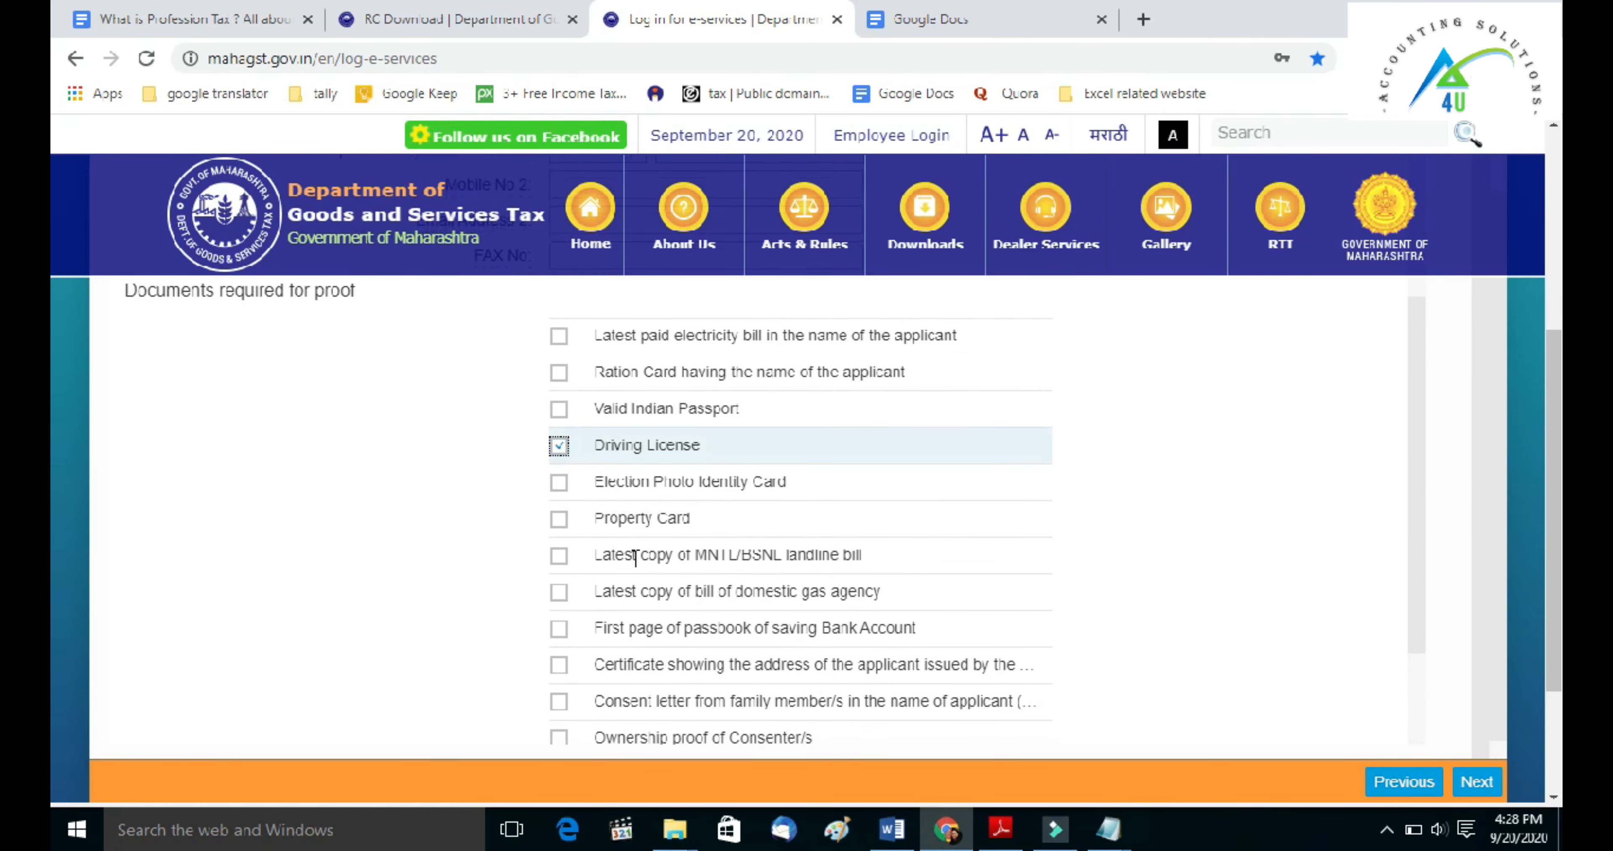
scroll(636, 558, down, 3)
click(558, 707)
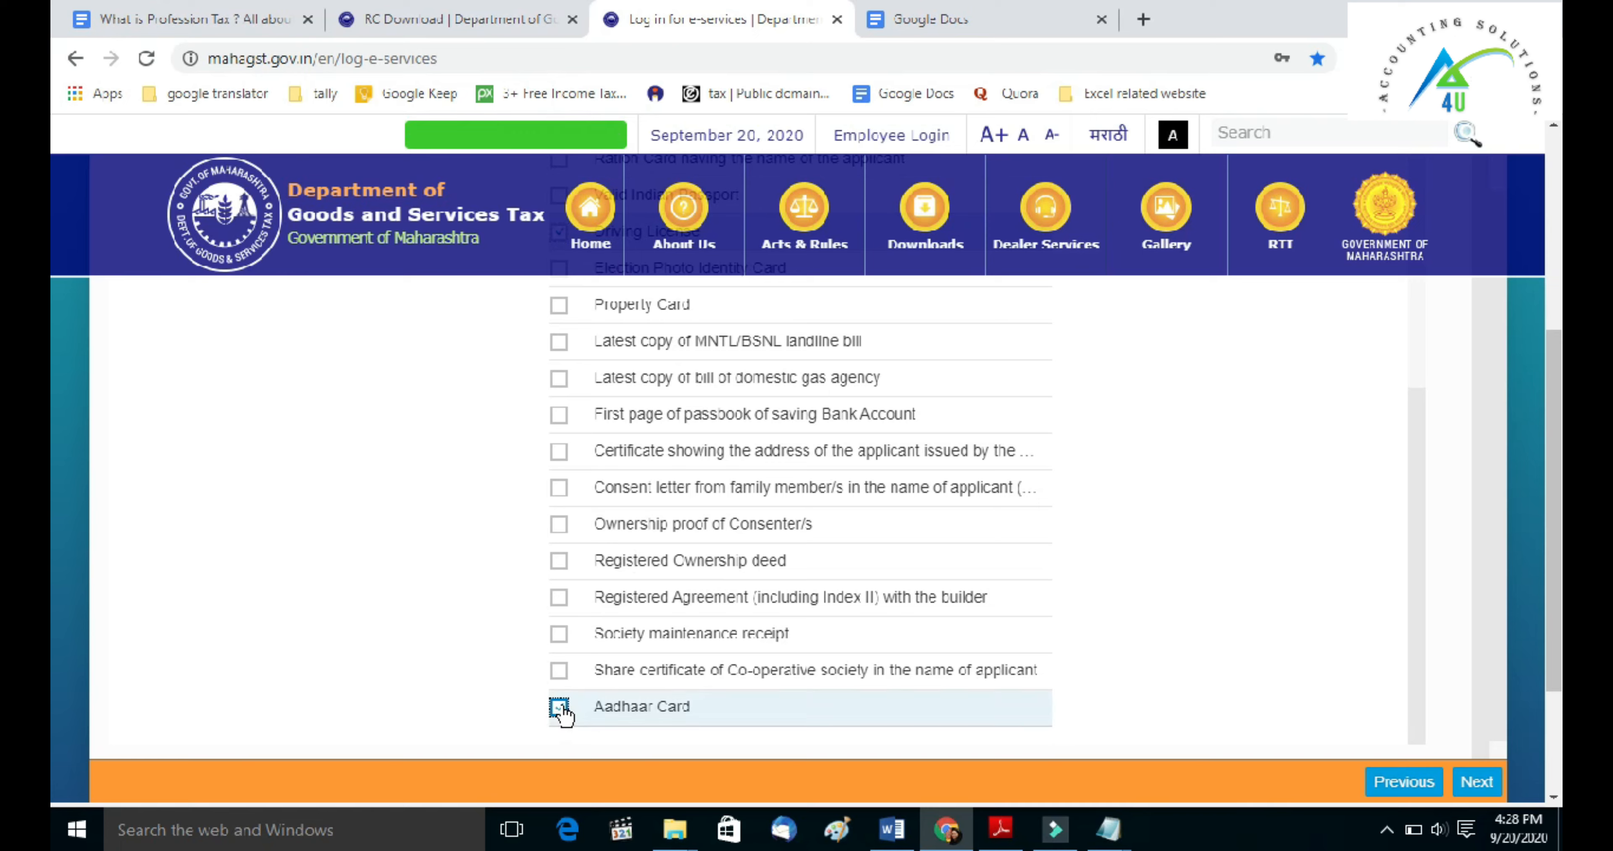
scroll(746, 604, up, 6)
scroll(745, 604, down, 6)
scroll(750, 594, up, 3)
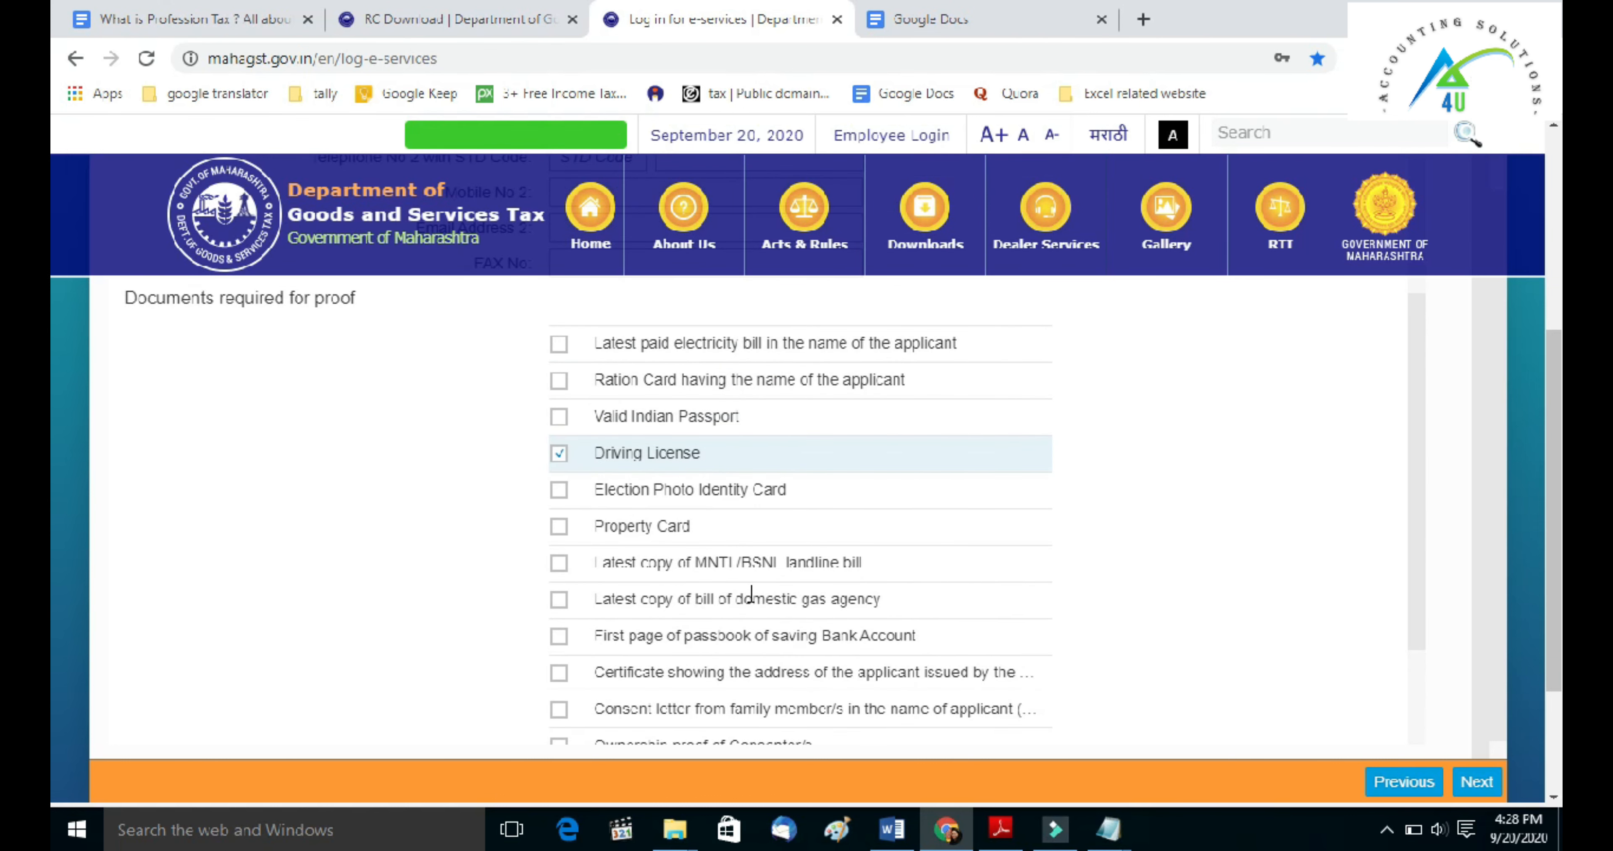
scroll(750, 593, up, 2)
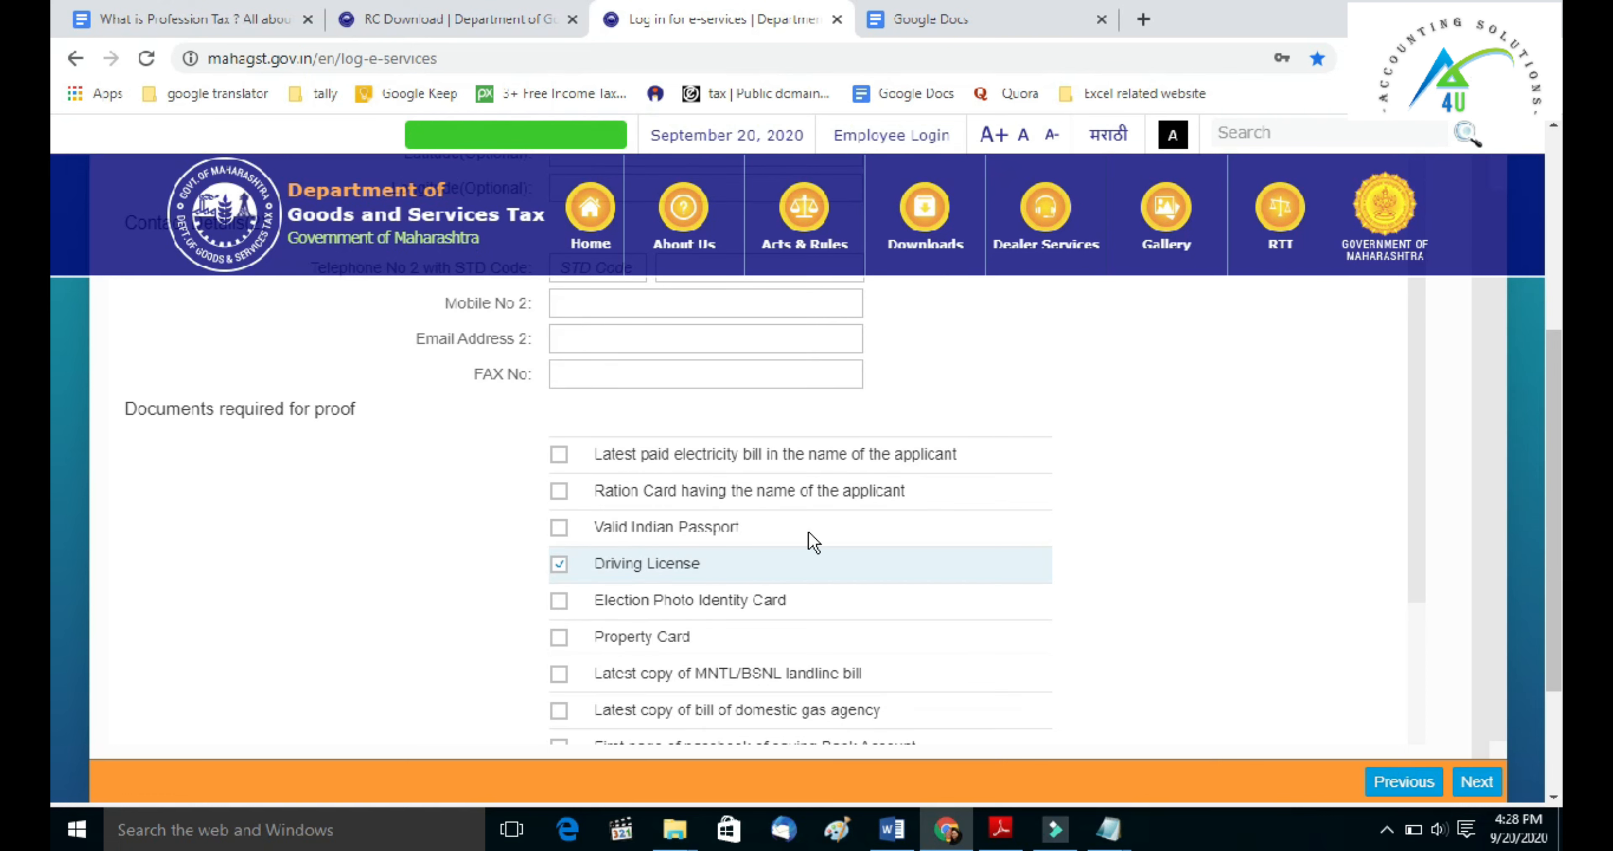
scroll(814, 551, up, 10)
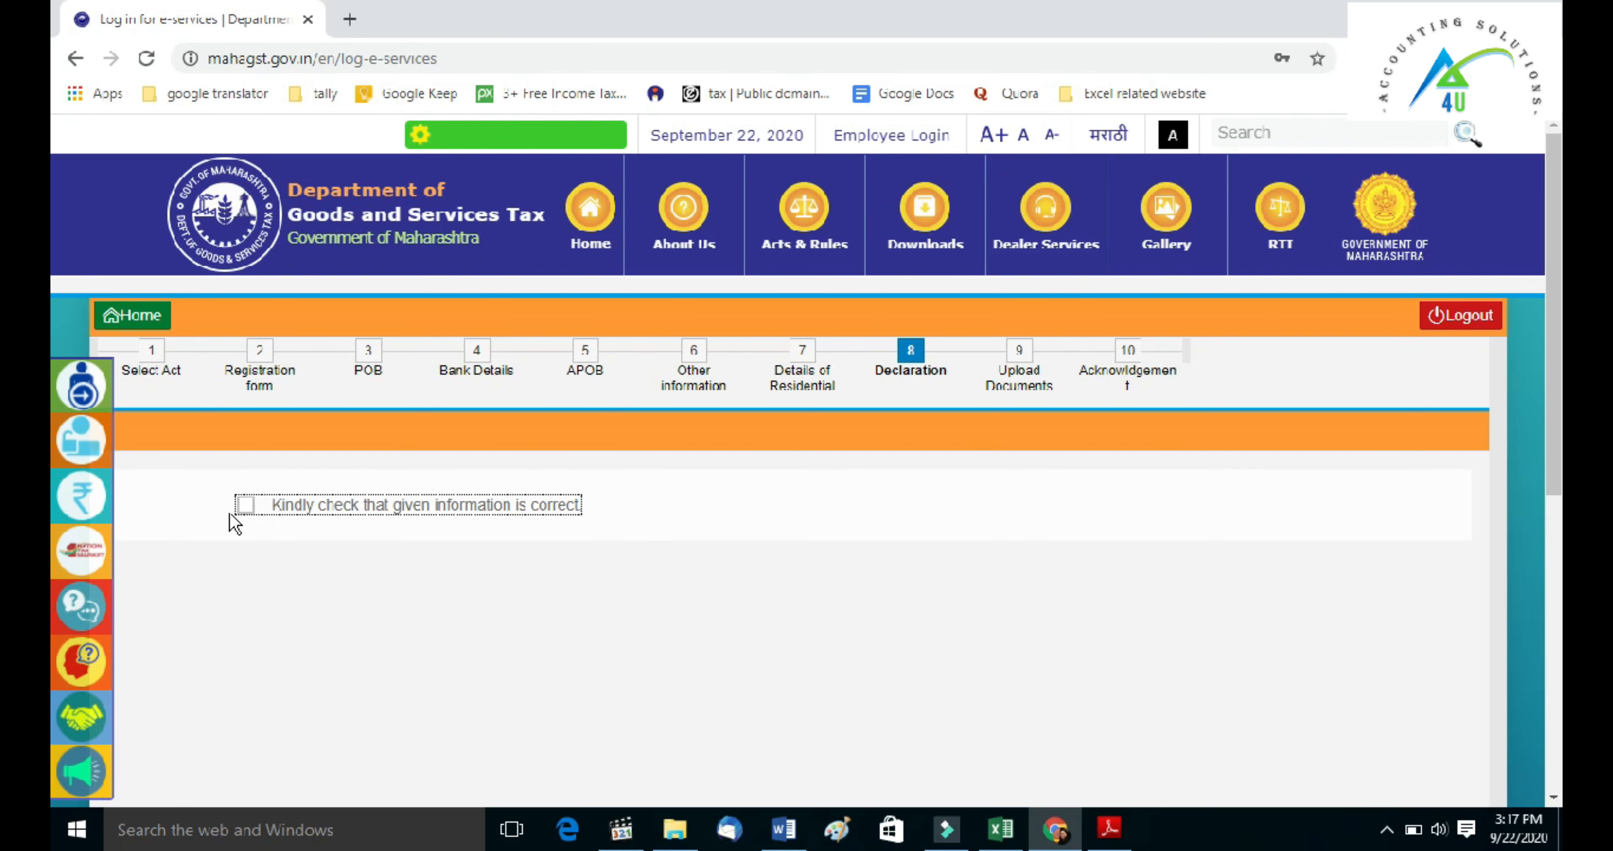
- Accept the declaration that the given information is correct and proceed to the Upload Documents stage
click(248, 507)
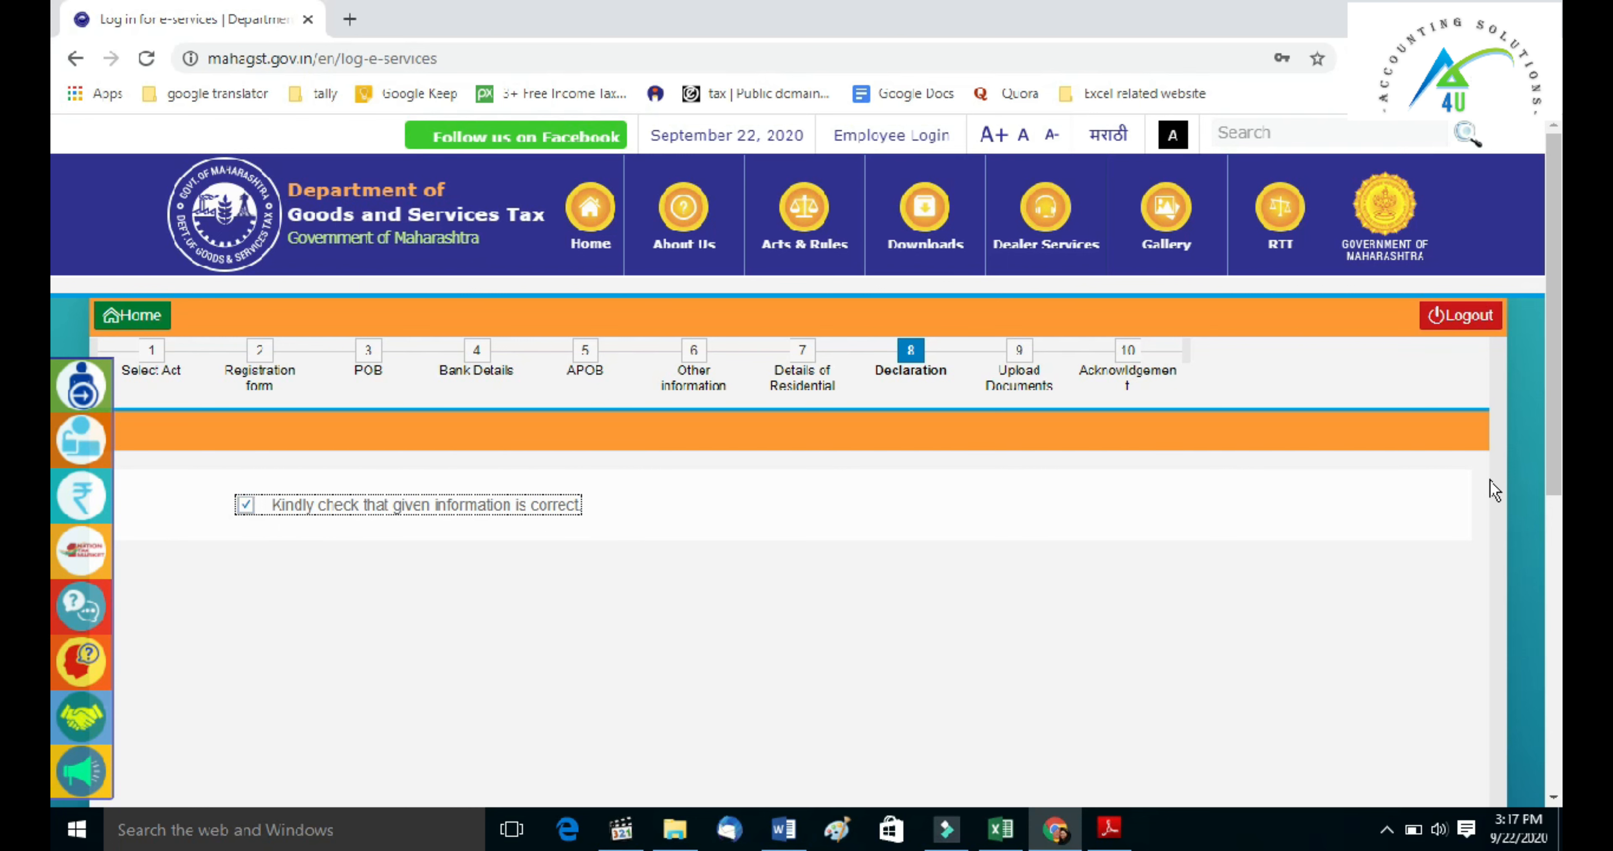
drag(1557, 373, 1560, 496)
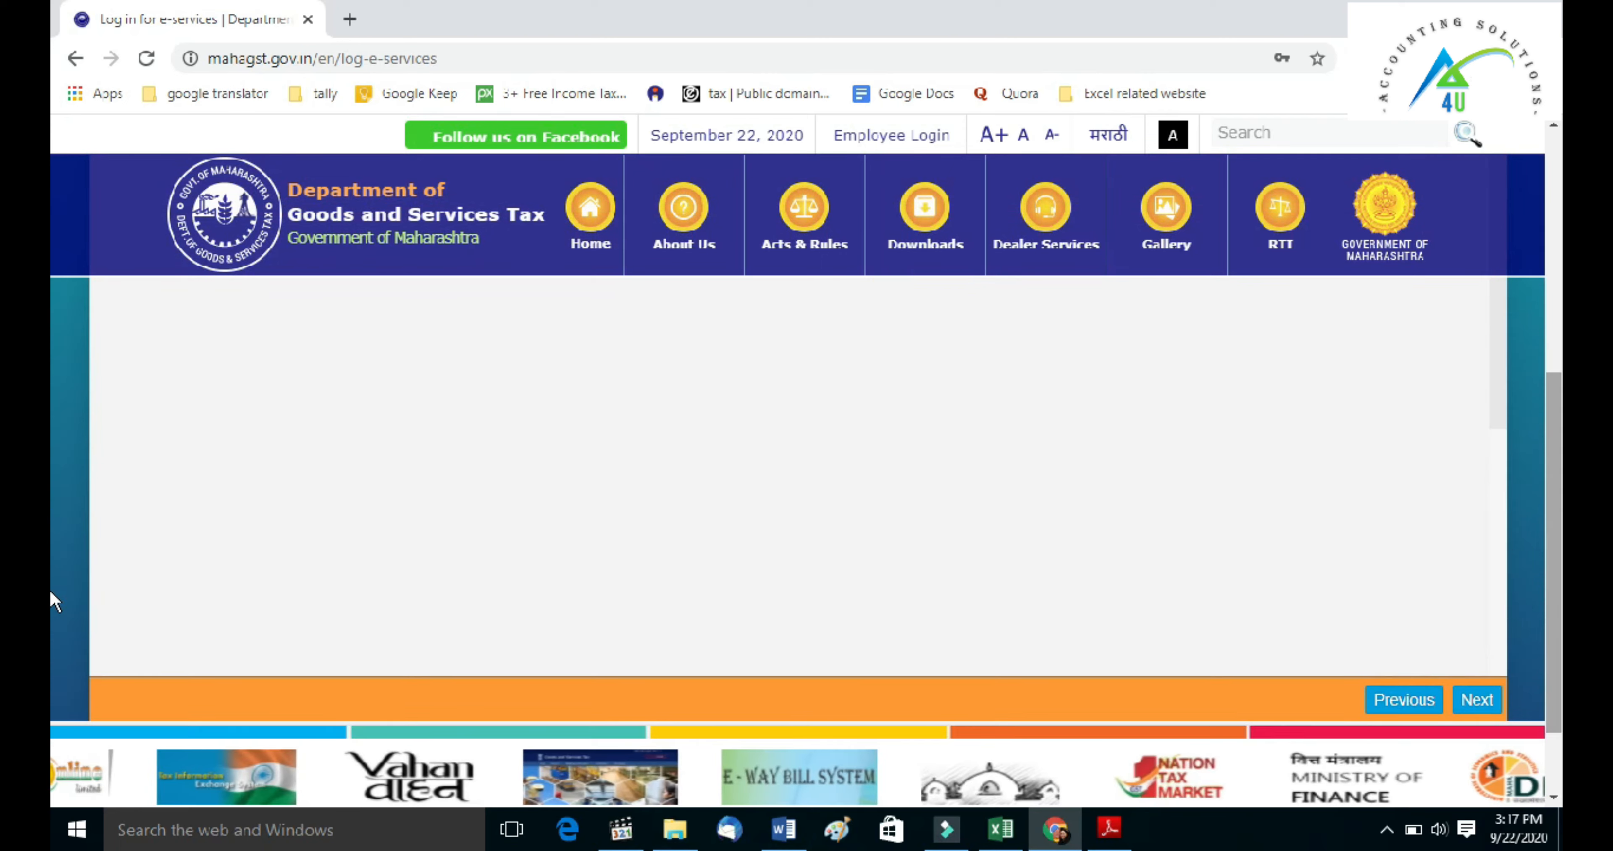
click(1477, 698)
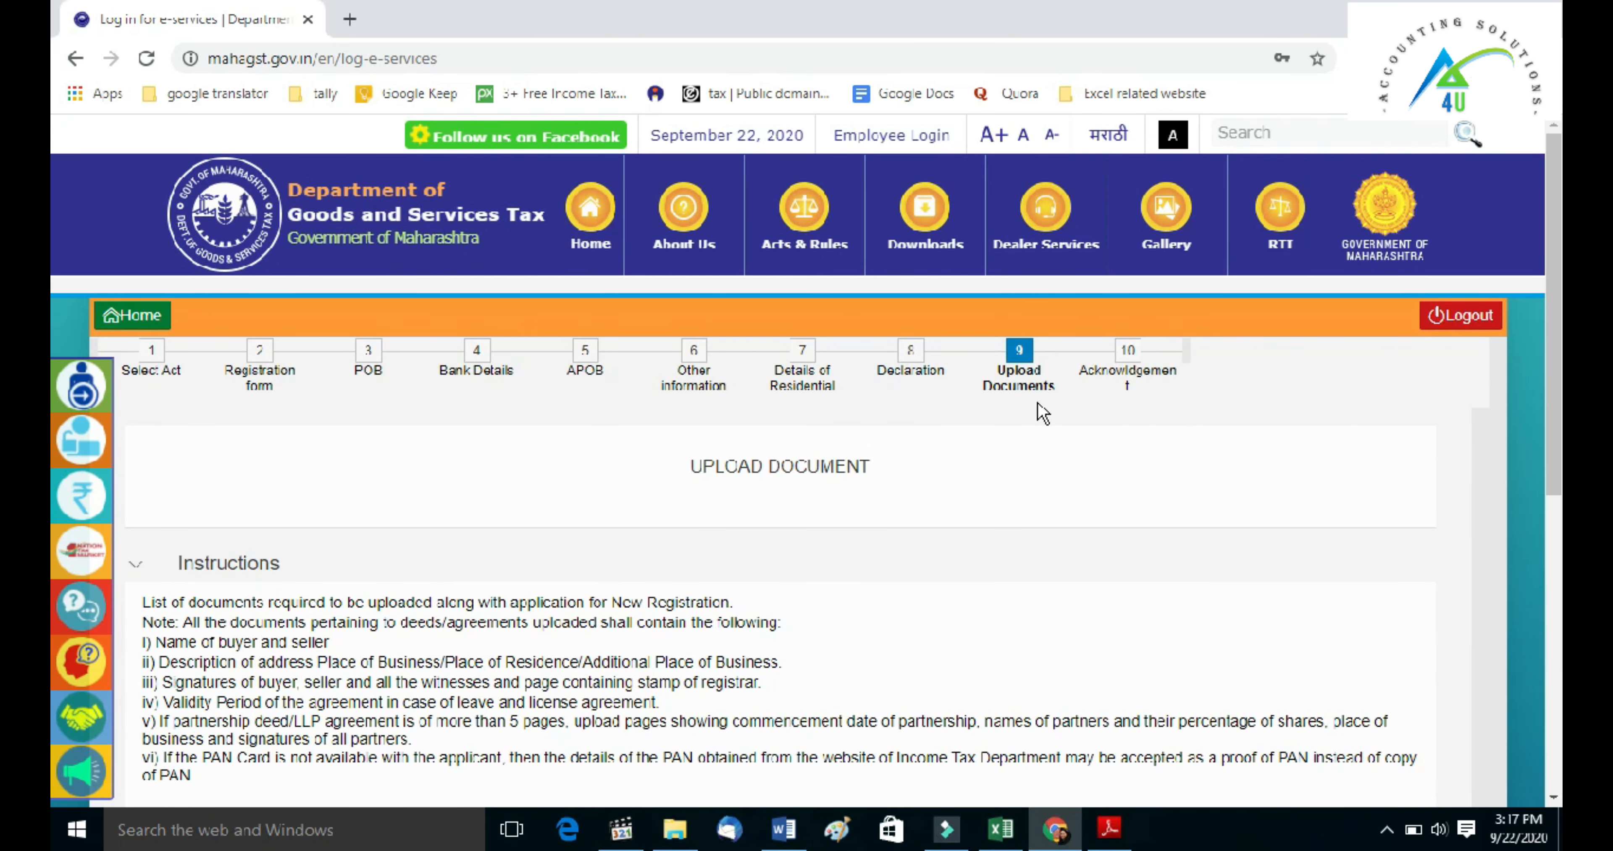
- Upload DDD.pdf as the latest paid electricity bill for Residential-000001 and acknowledge the upload message
scroll(50, 438, down, 4)
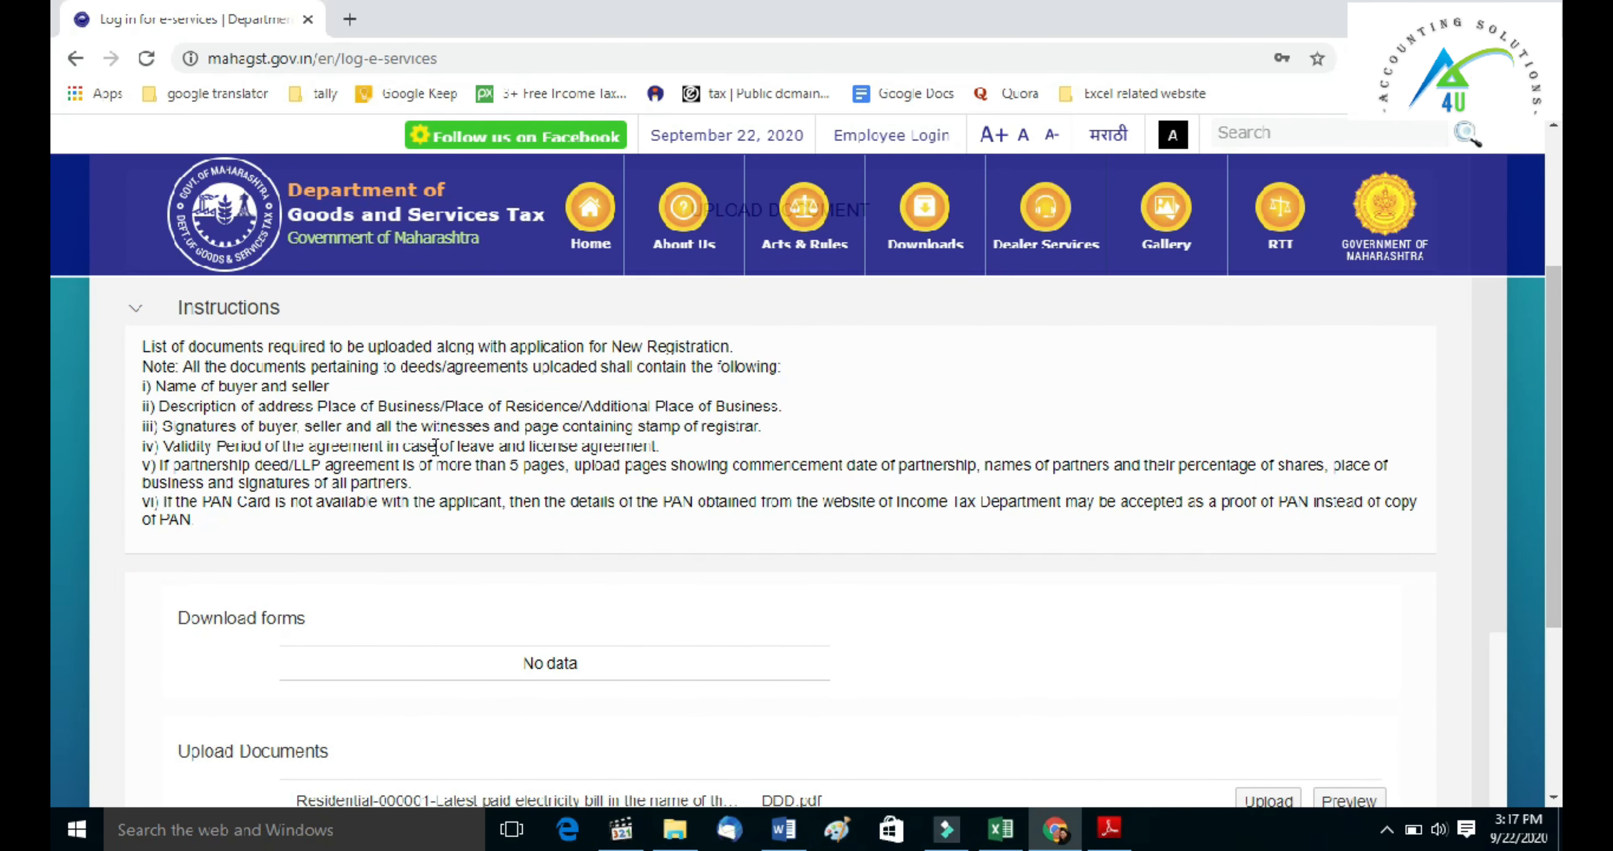
scroll(50, 501, down, 3)
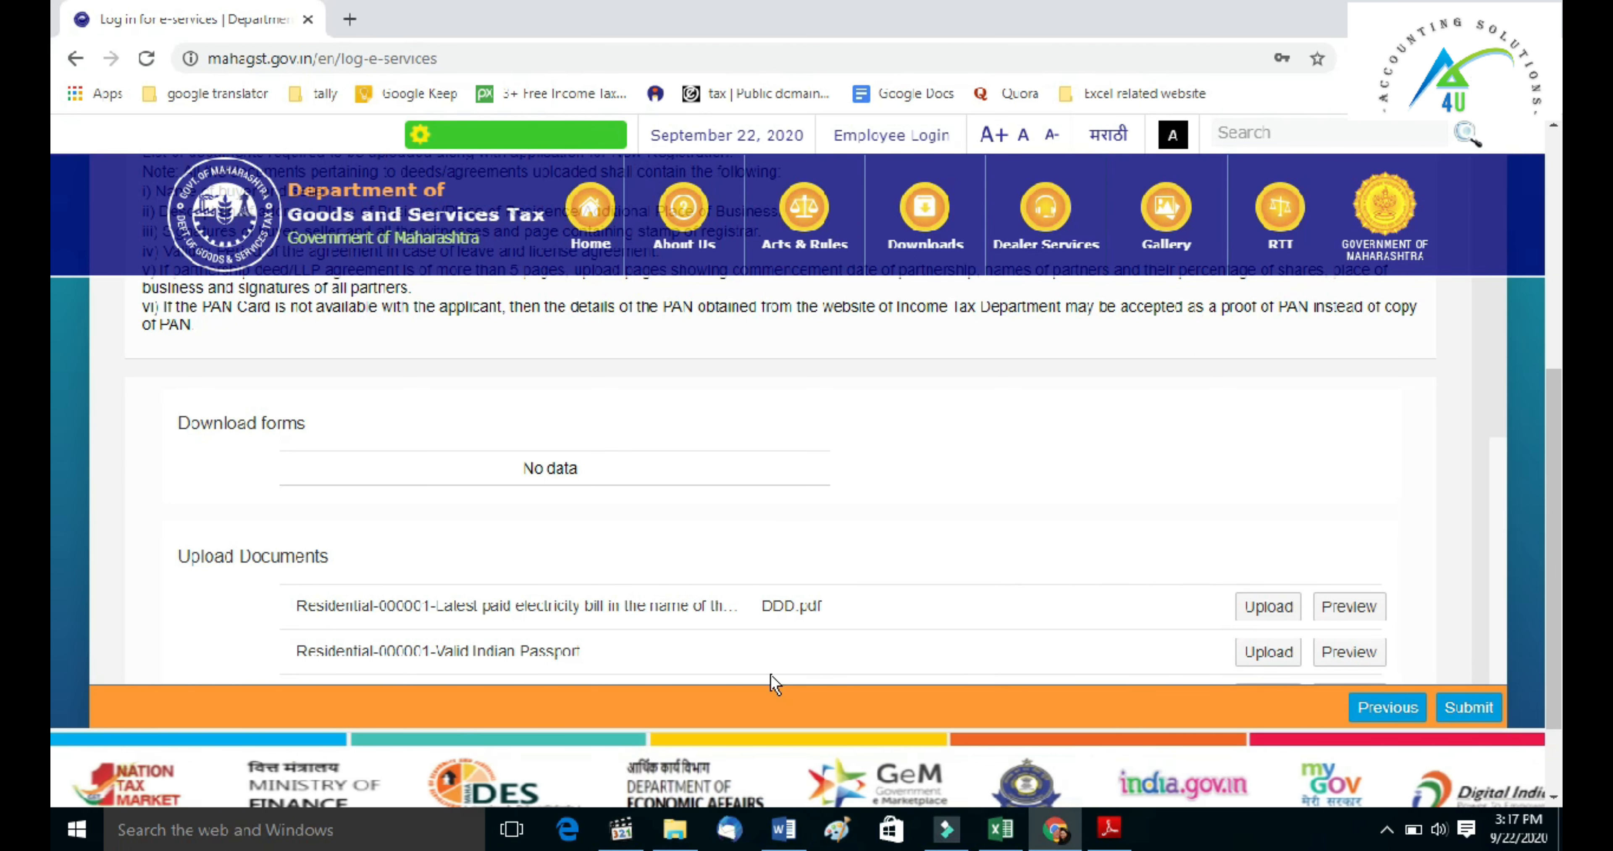
click(1270, 617)
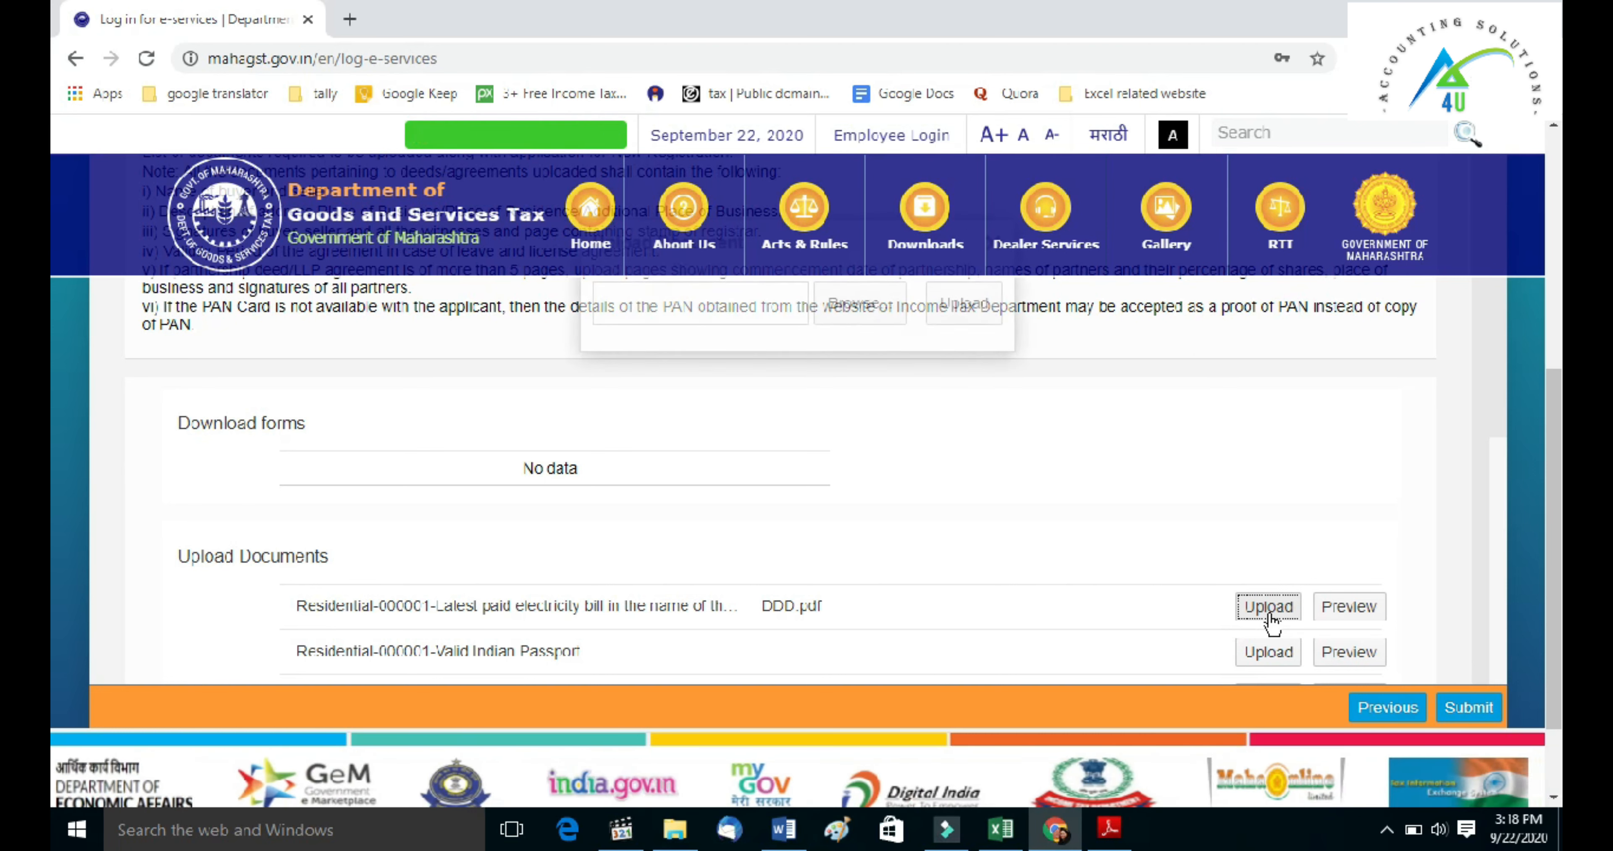
click(842, 313)
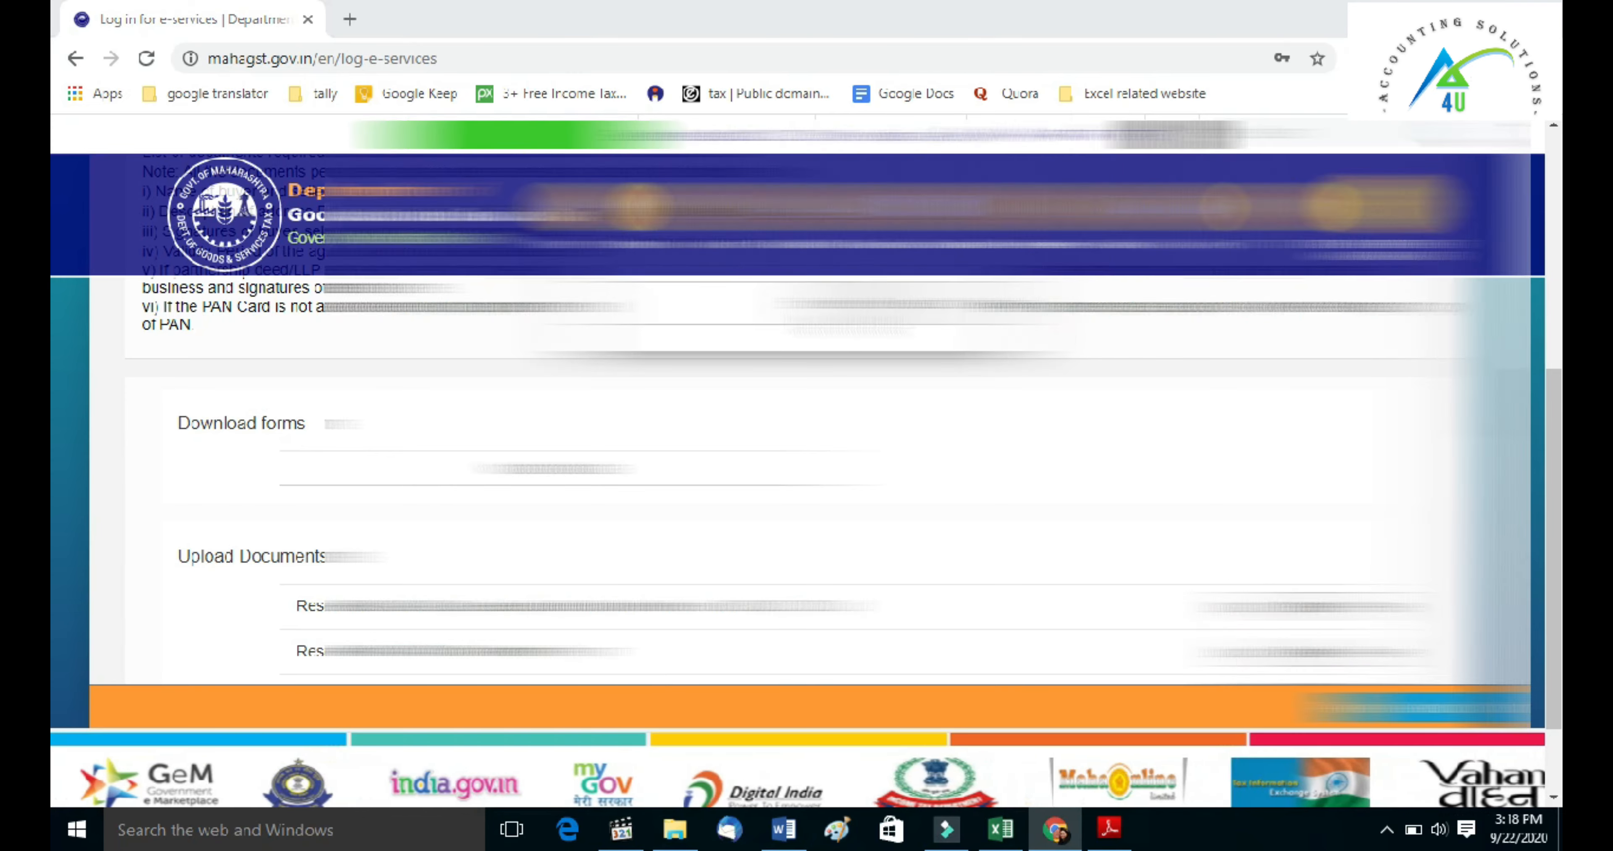
double_click(1104, 645)
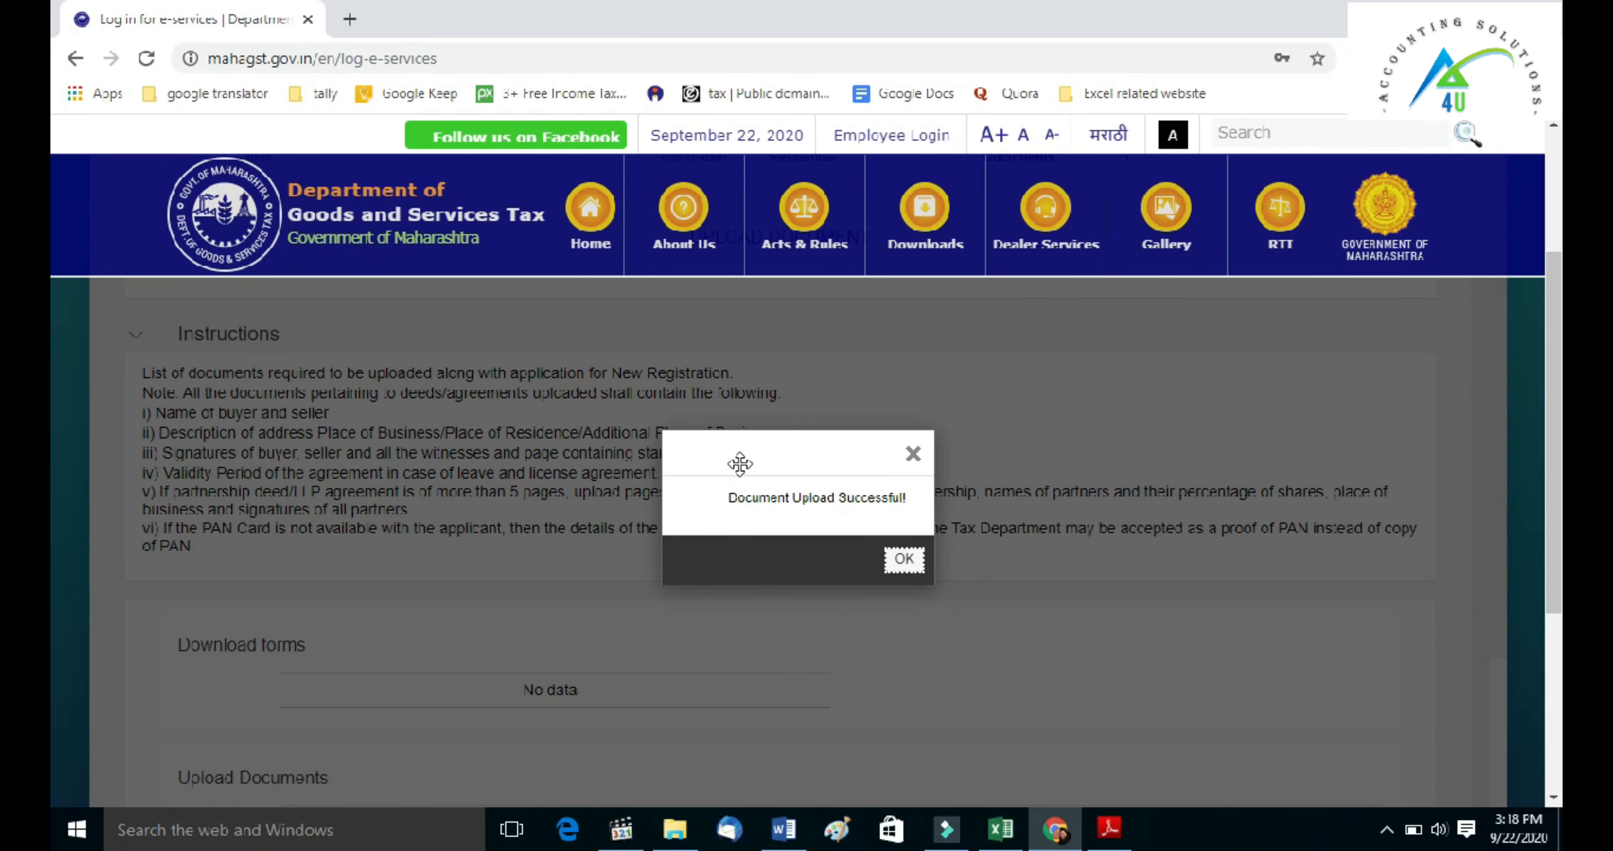
click(902, 560)
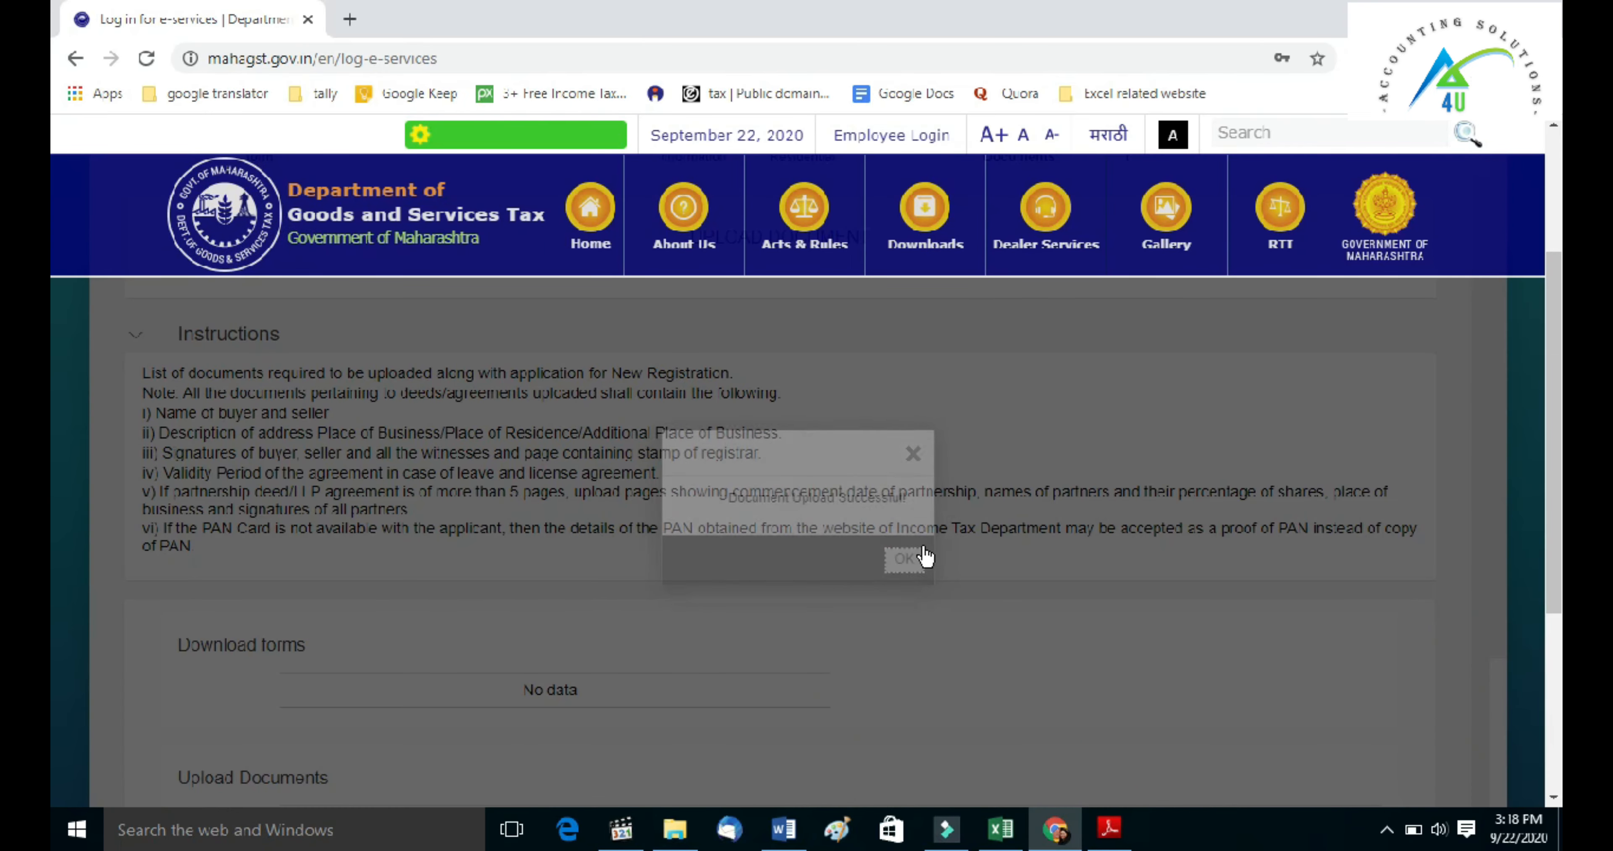
- Accept the declaration below the document list affirming the information and authorising collection of details from the UID authority
scroll(1121, 494, down, 3)
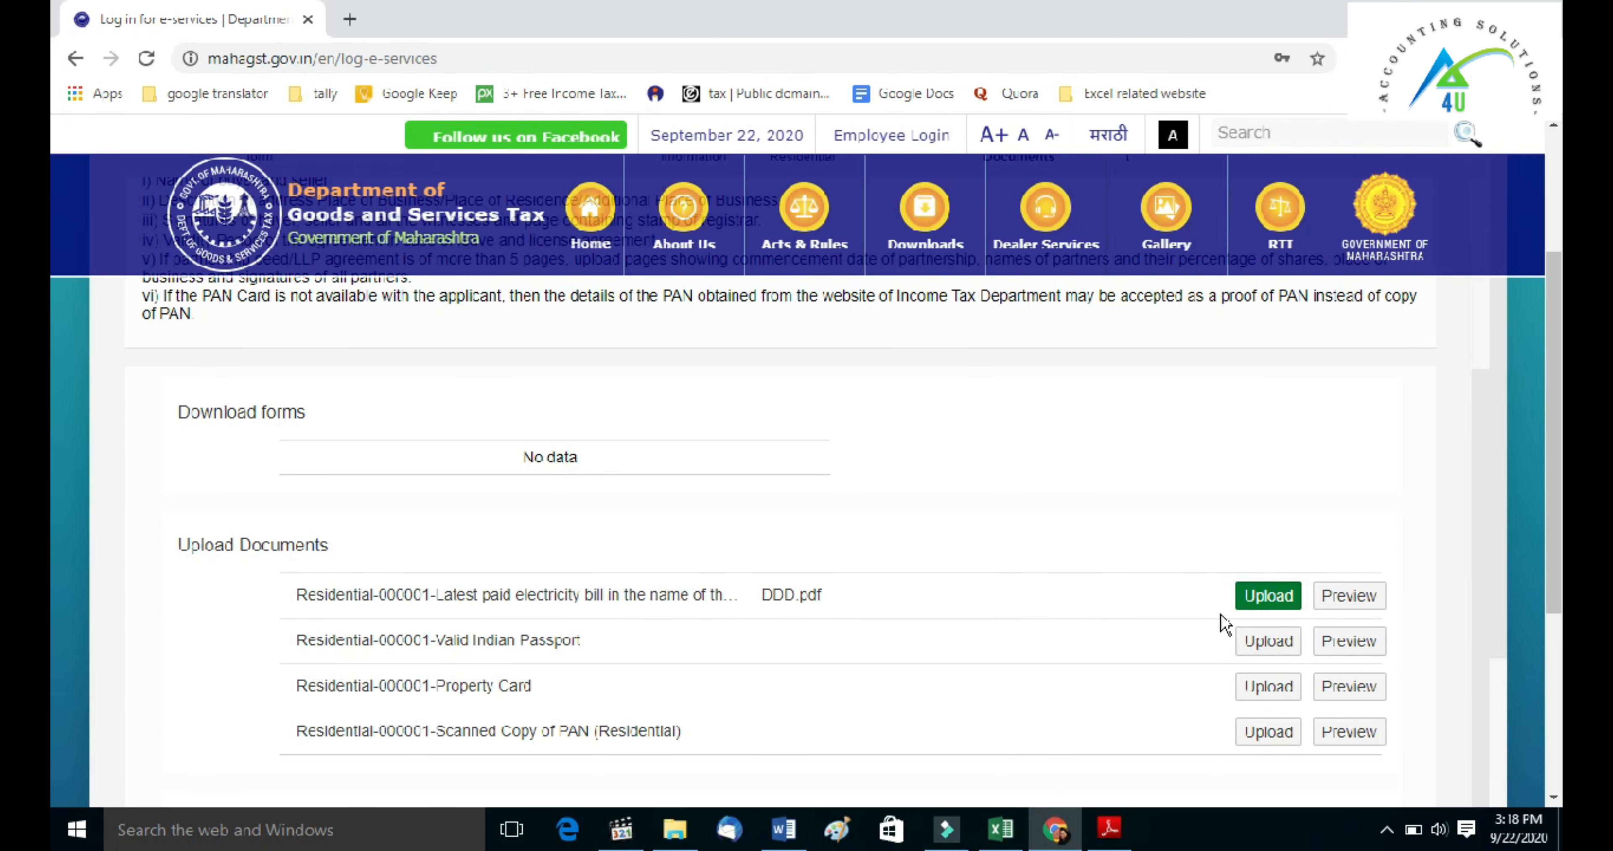
scroll(961, 607, down, 2)
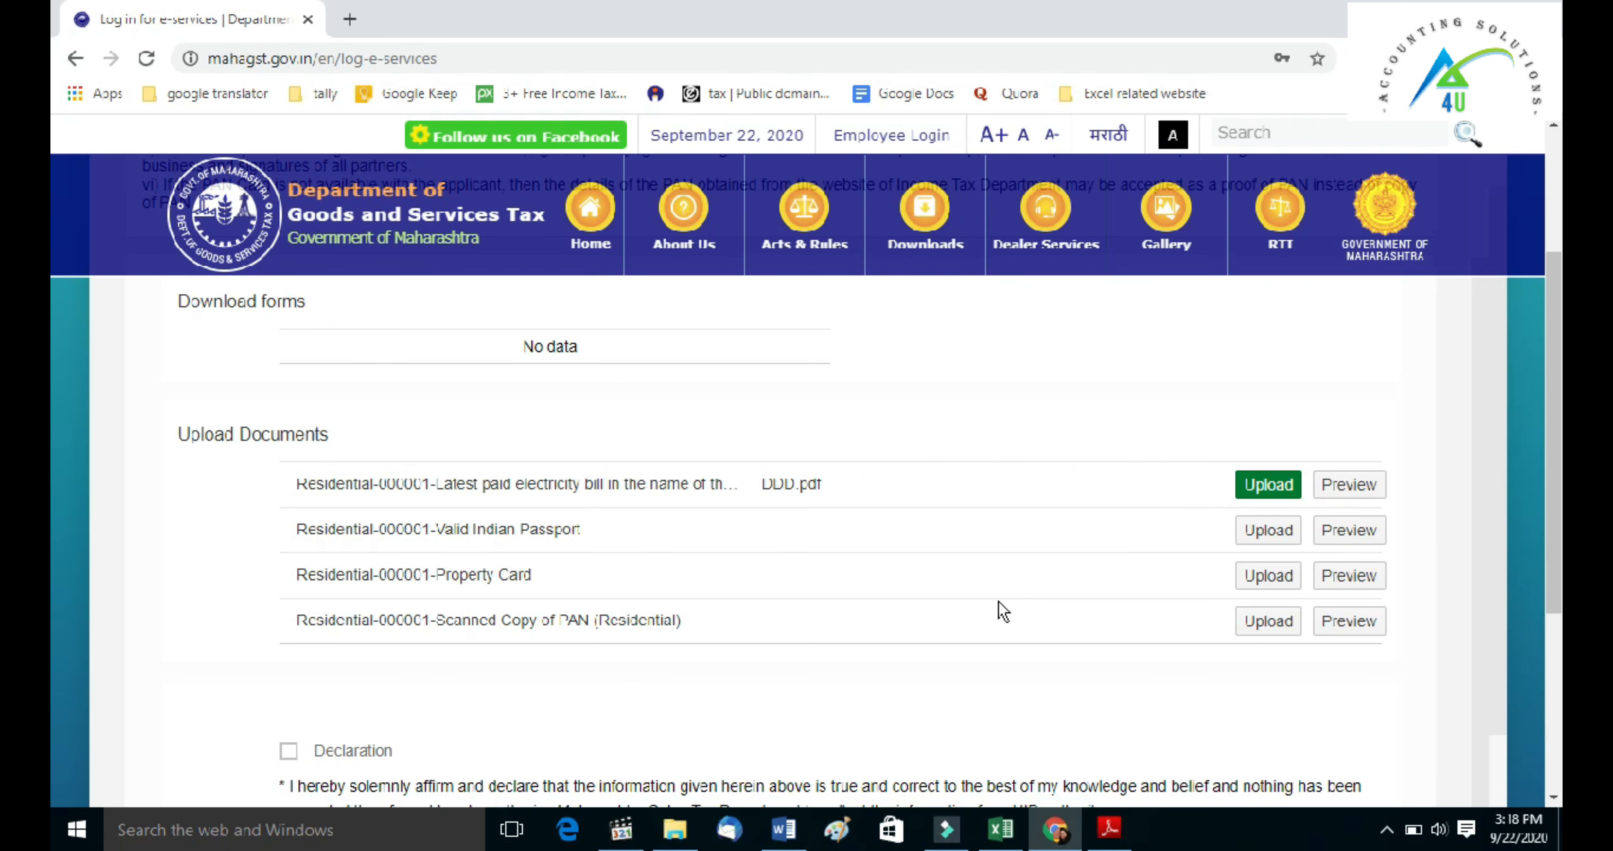
scroll(989, 617, down, 3)
click(290, 530)
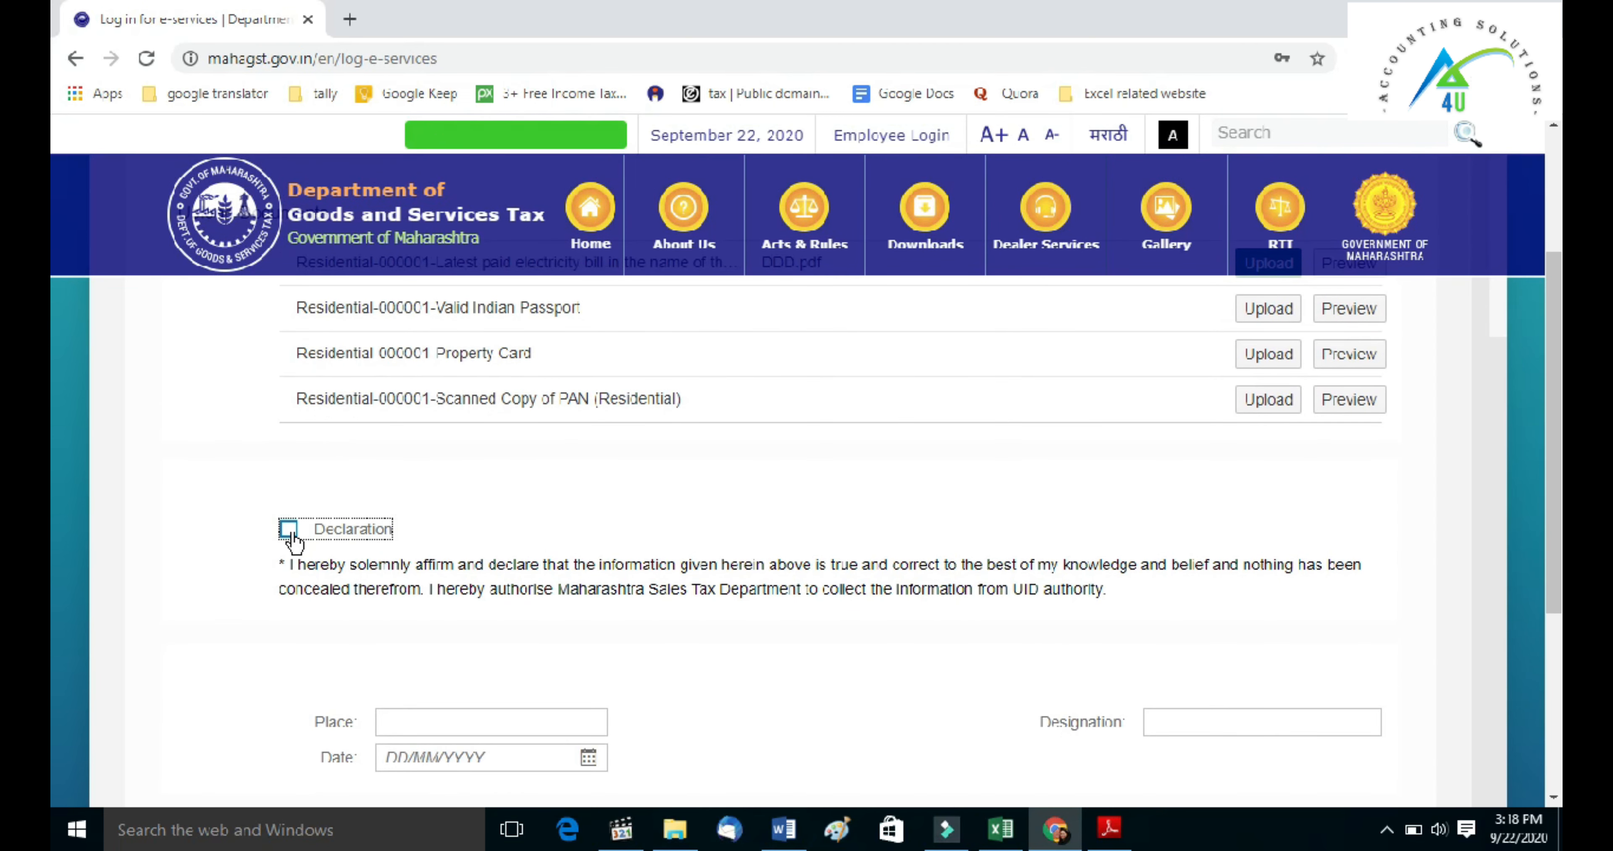
- Open the print preview of the Form I employers registration application, look over its first page and close the preview
scroll(438, 689, down, 1)
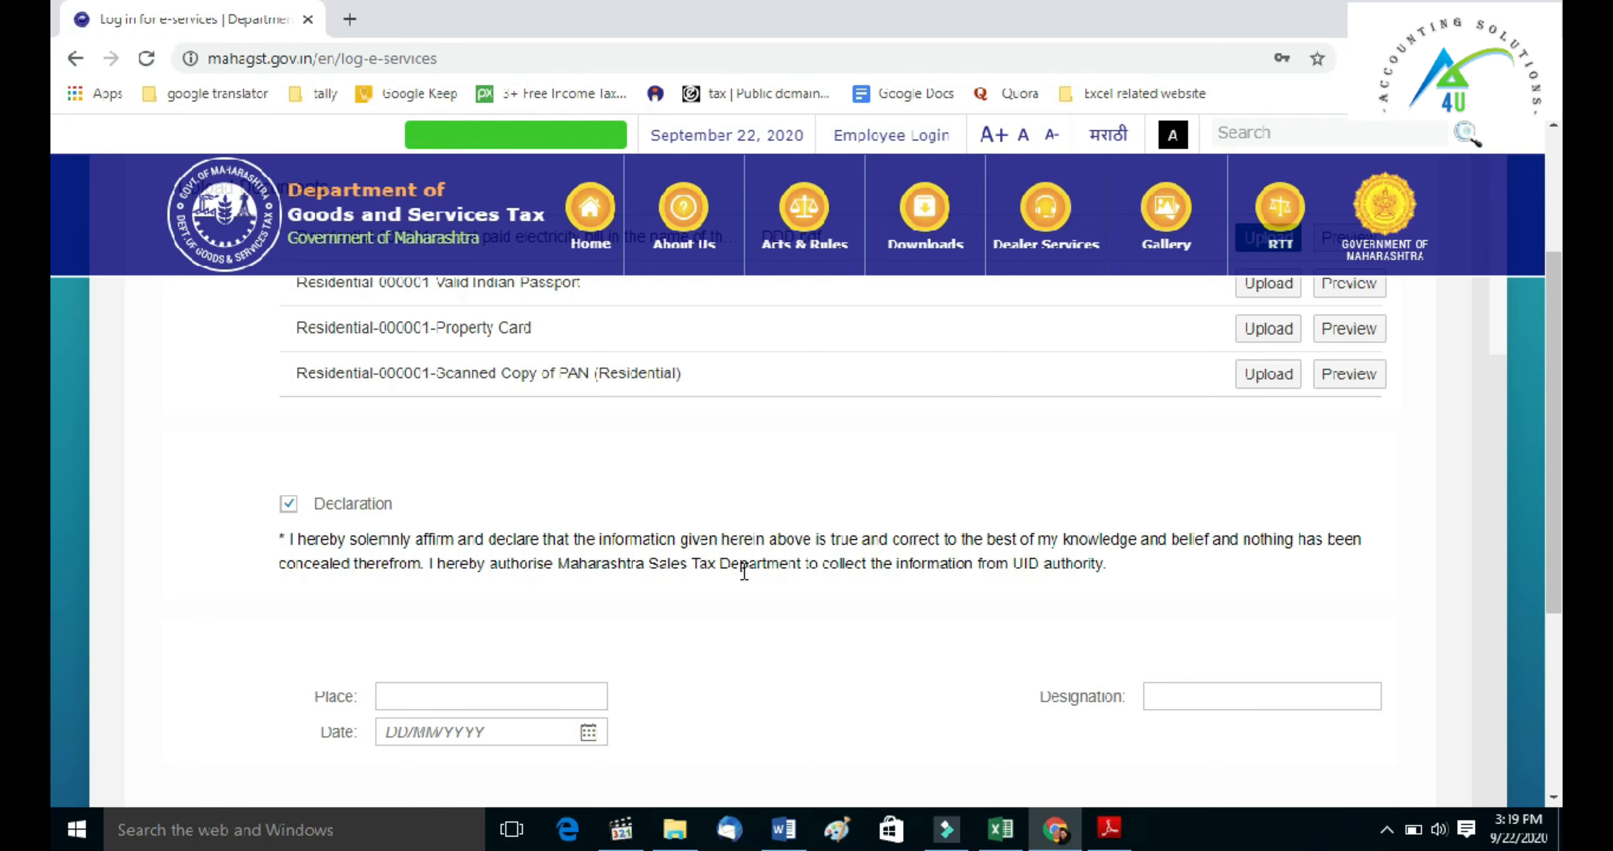
scroll(1011, 557, down, 1)
scroll(1011, 557, down, 3)
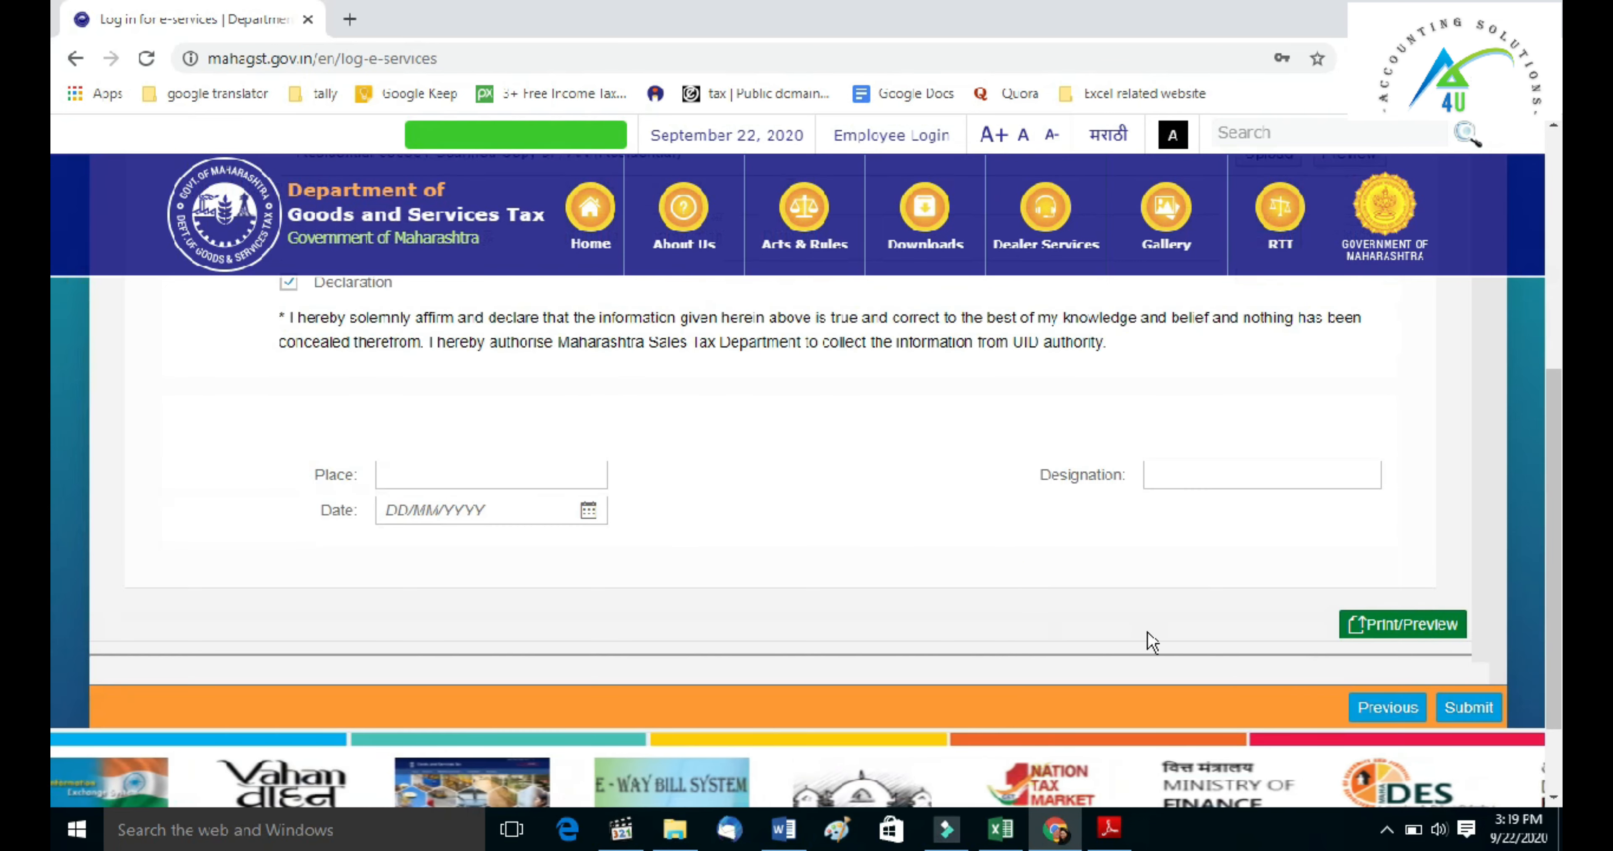
click(1392, 631)
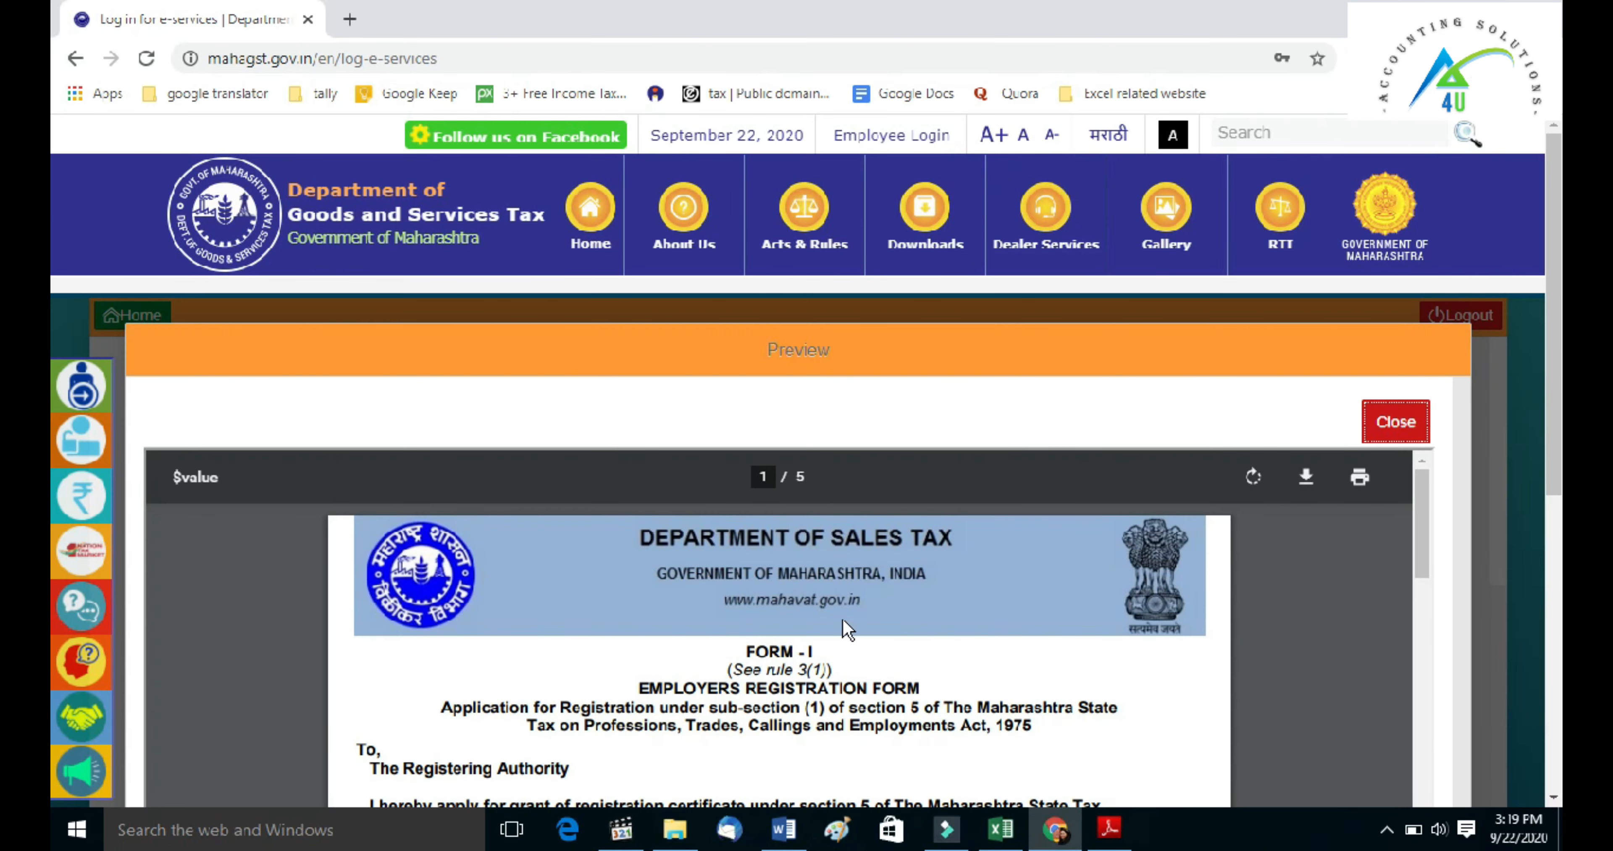
scroll(841, 618, down, 2)
scroll(842, 618, up, 2)
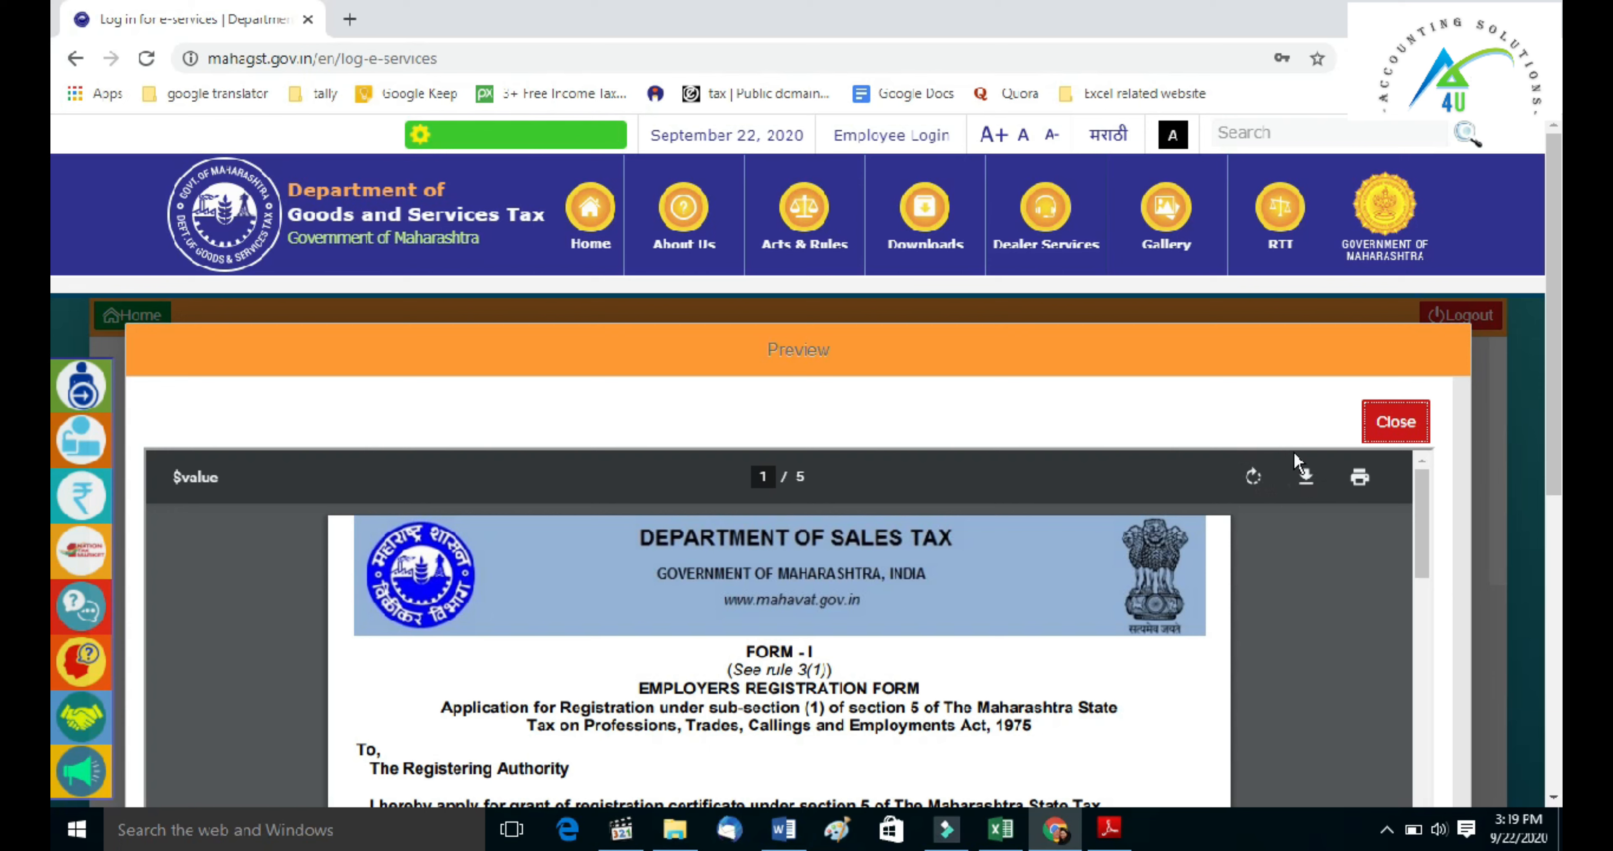
click(1390, 422)
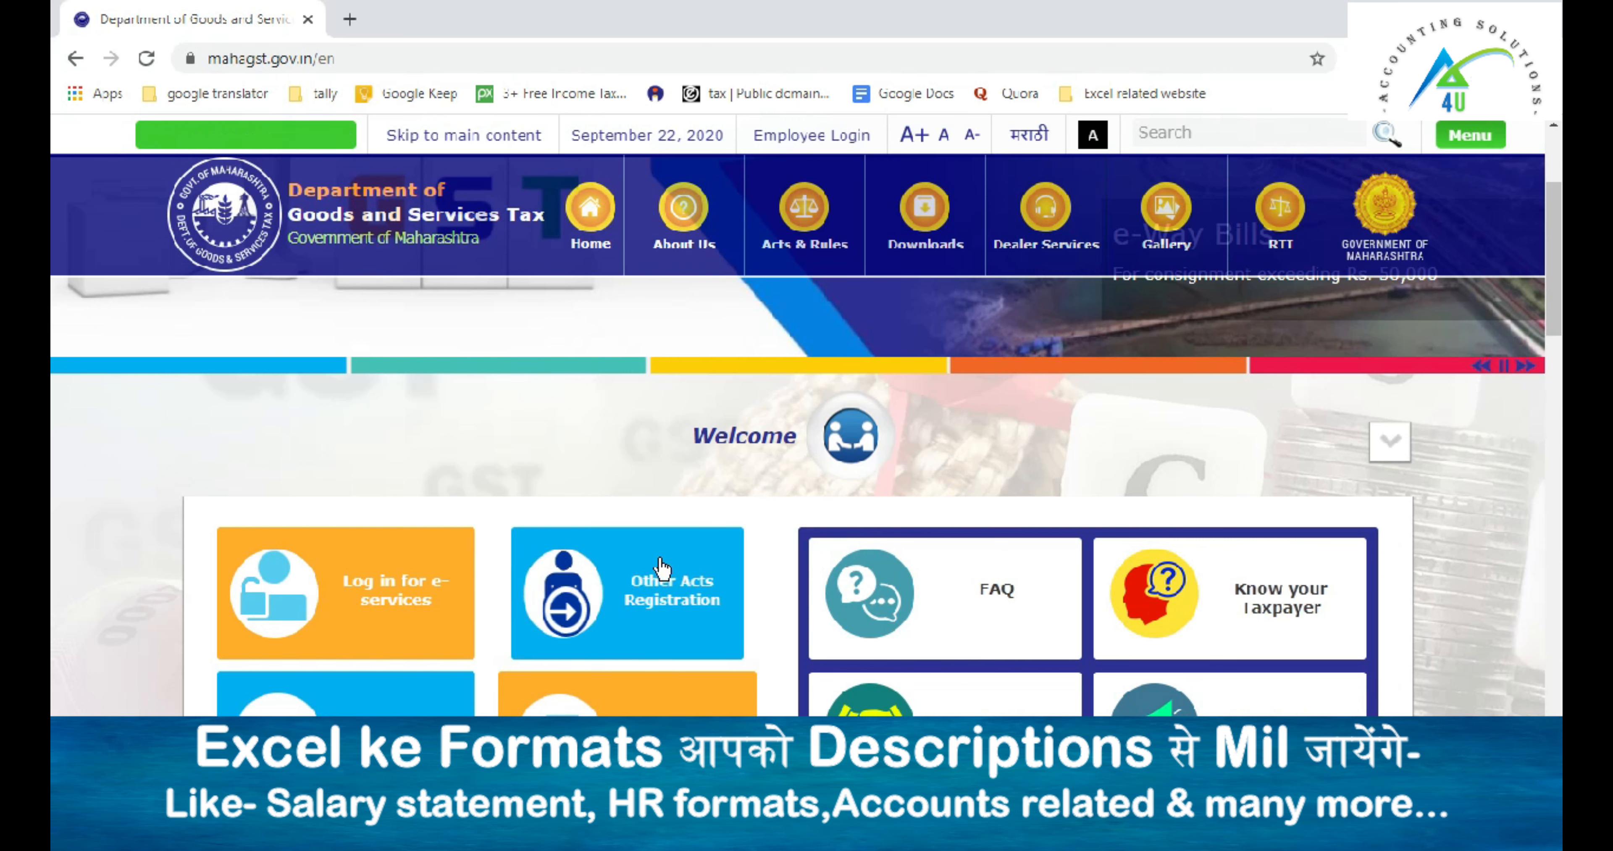
- Open the RC Download page under Other Acts Registration on the department's home page
mouse_move(641, 598)
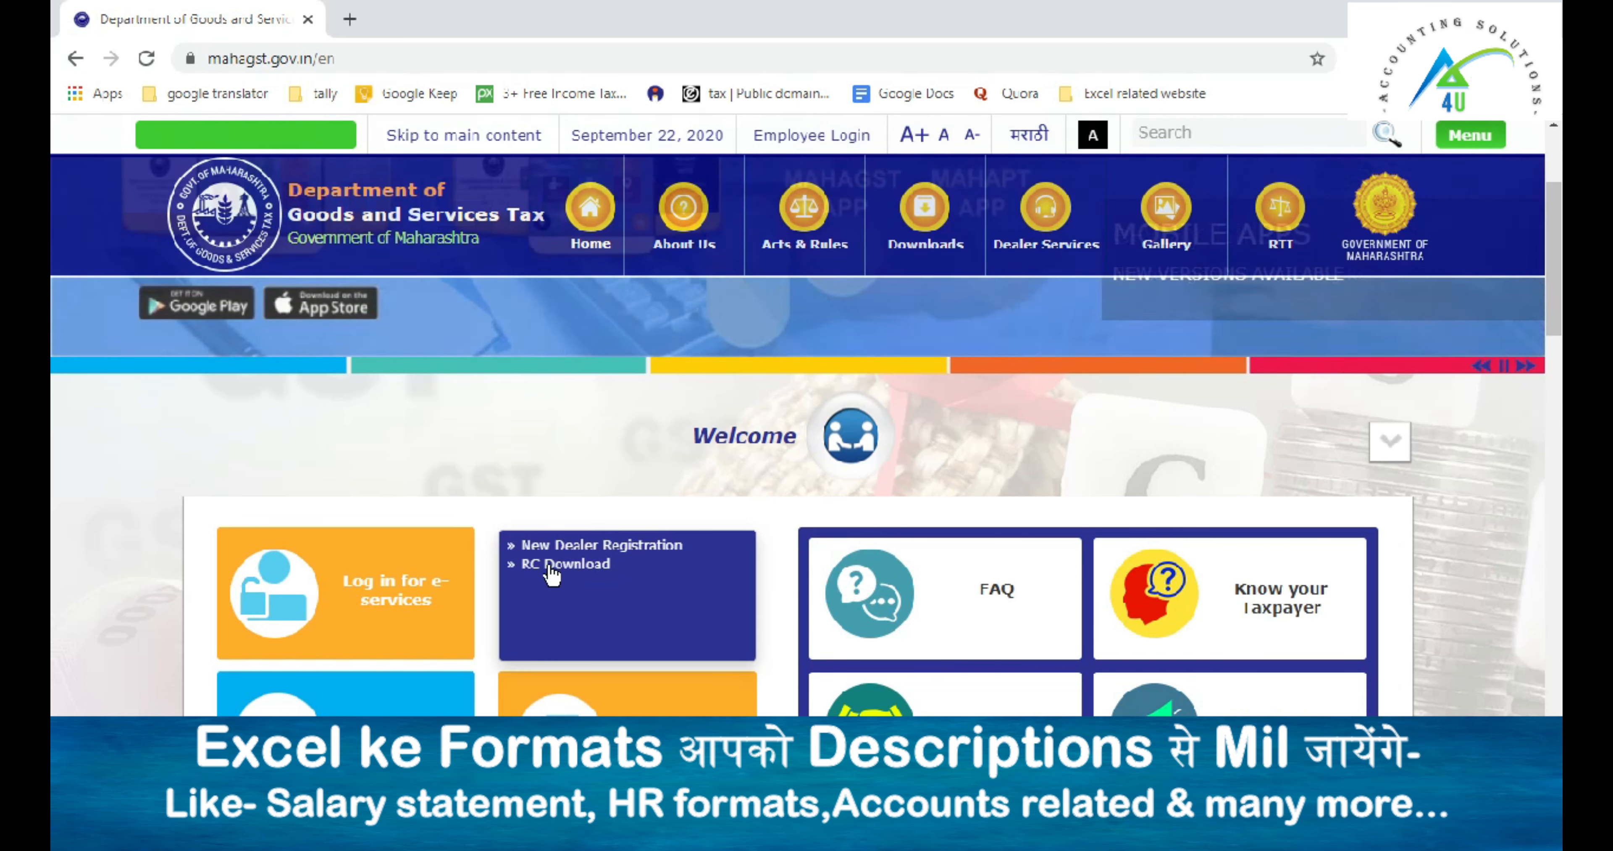
click(550, 567)
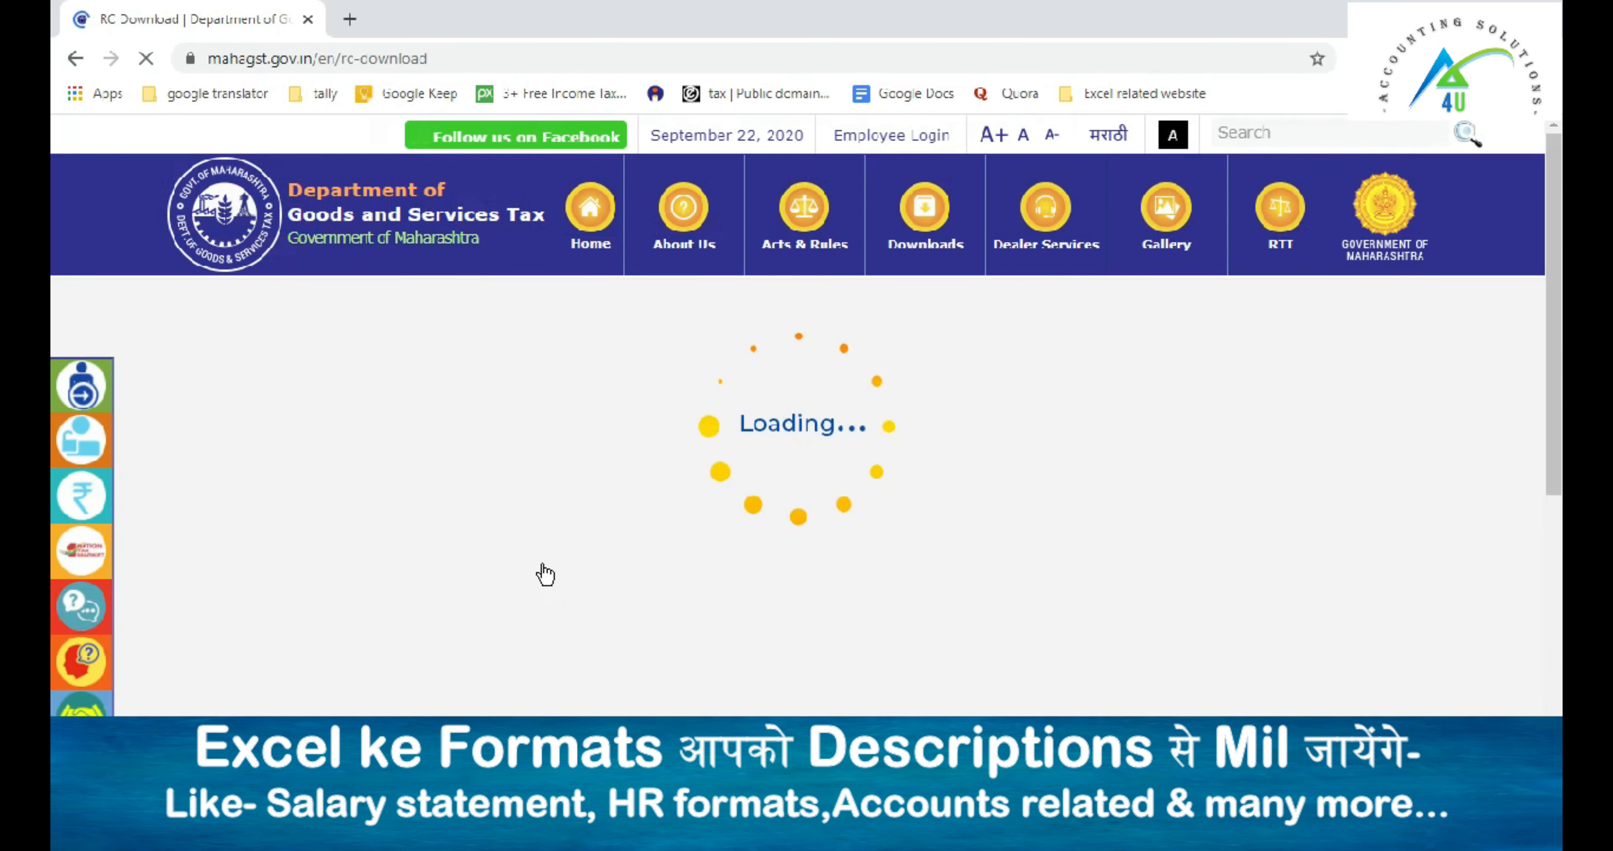